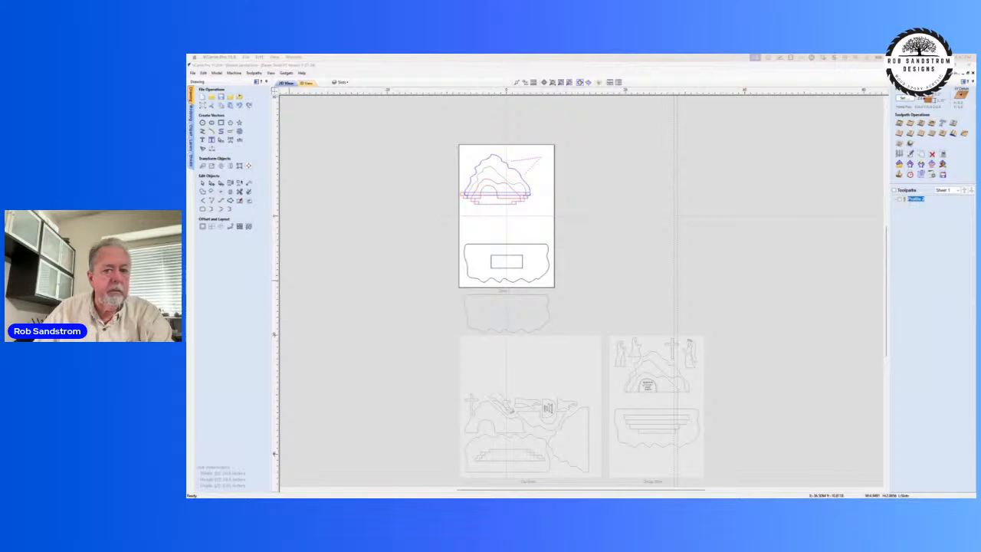
# Step: Bring up the reference photo of the assembled plywood tomb, look it over and close it
pyautogui.moveTo(186, 196); pyautogui.dragTo(435, 110)
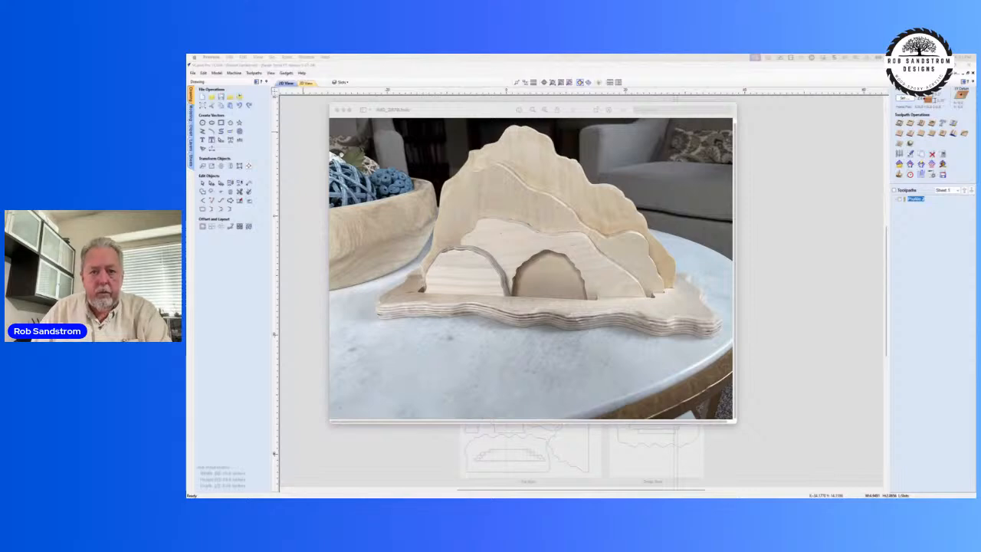
pyautogui.hotkey('ctrl', 'Up')
pyautogui.hotkey('ctrl', 'Up')
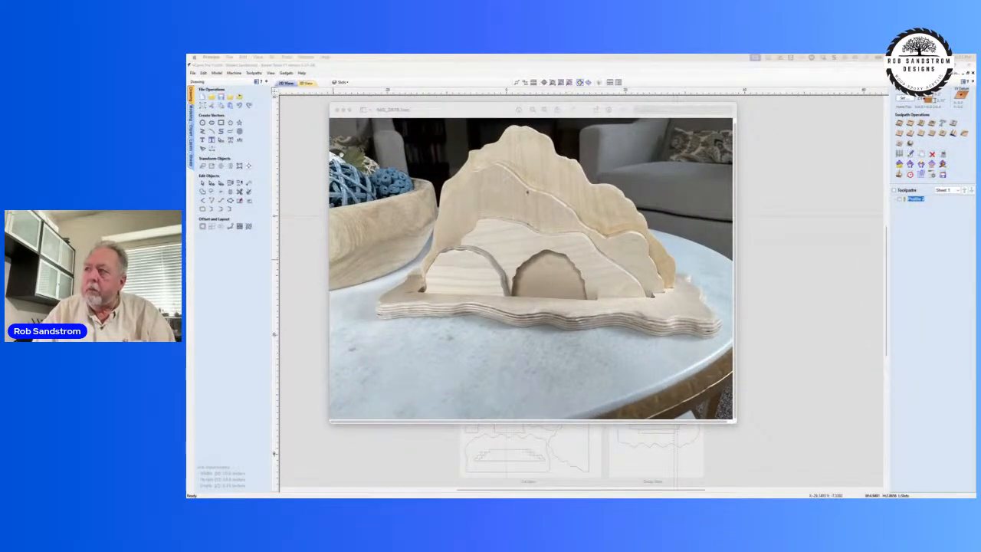
pyautogui.moveTo(492, 115); pyautogui.dragTo(519, 123)
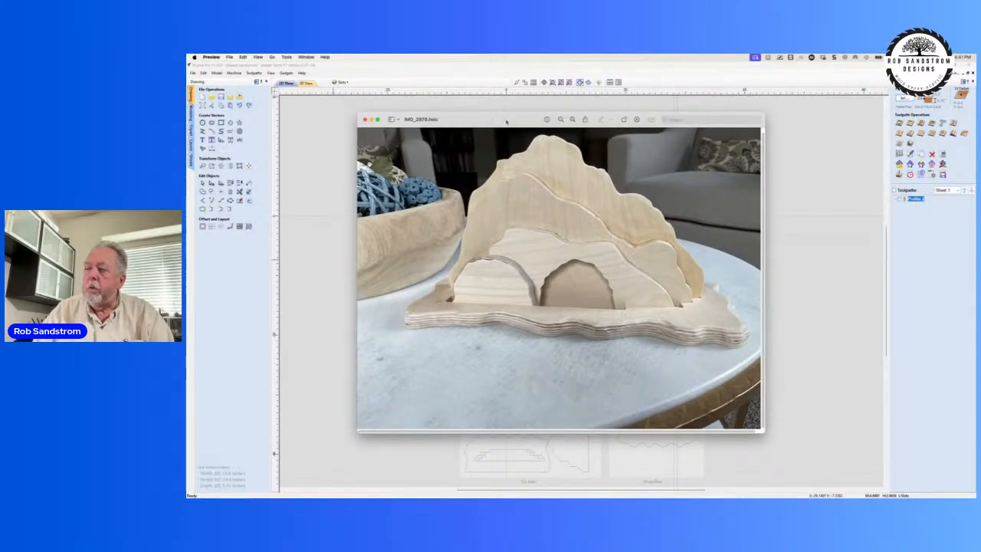
pyautogui.press('Left')
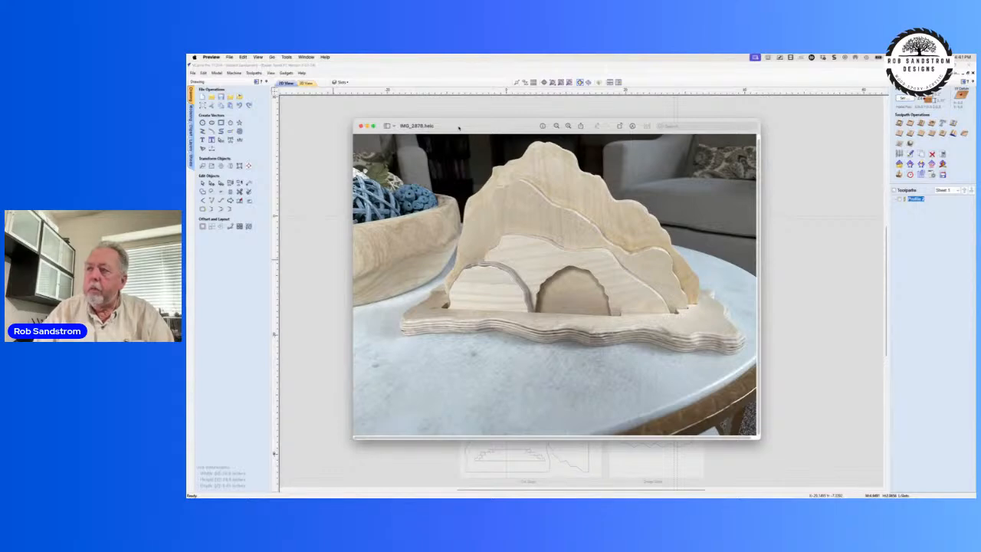
pyautogui.moveTo(455, 128); pyautogui.dragTo(423, 221)
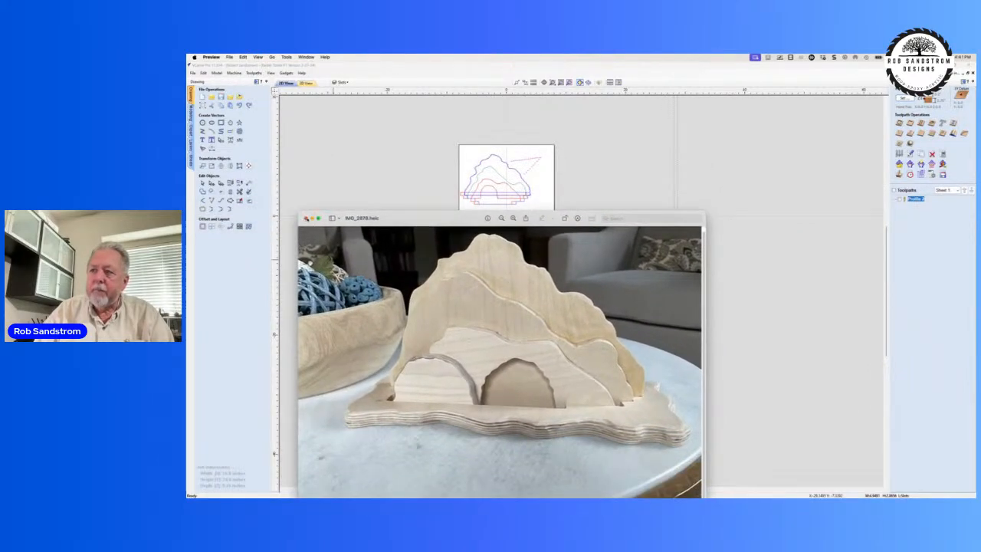
pyautogui.click(307, 219)
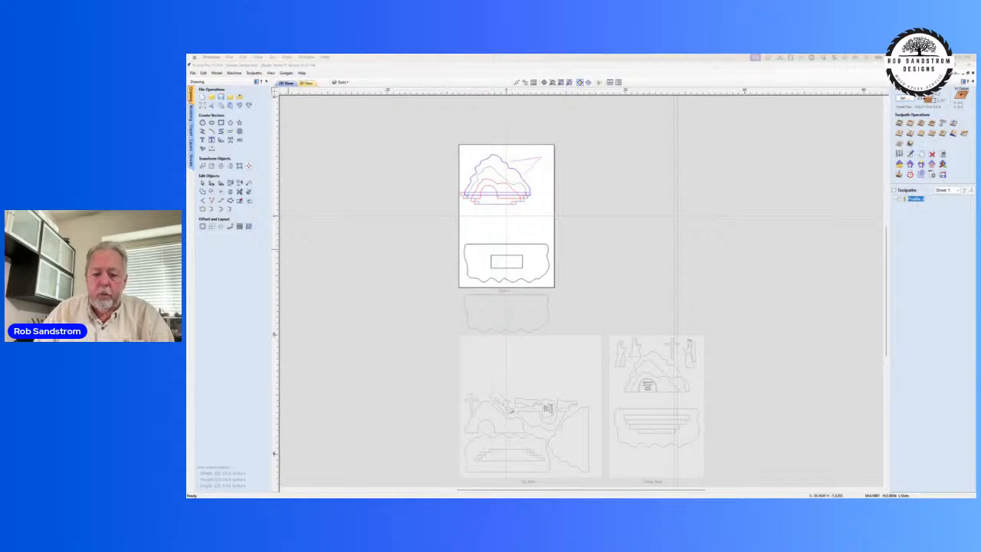
pyautogui.hotkey('ctrl', 'Up')
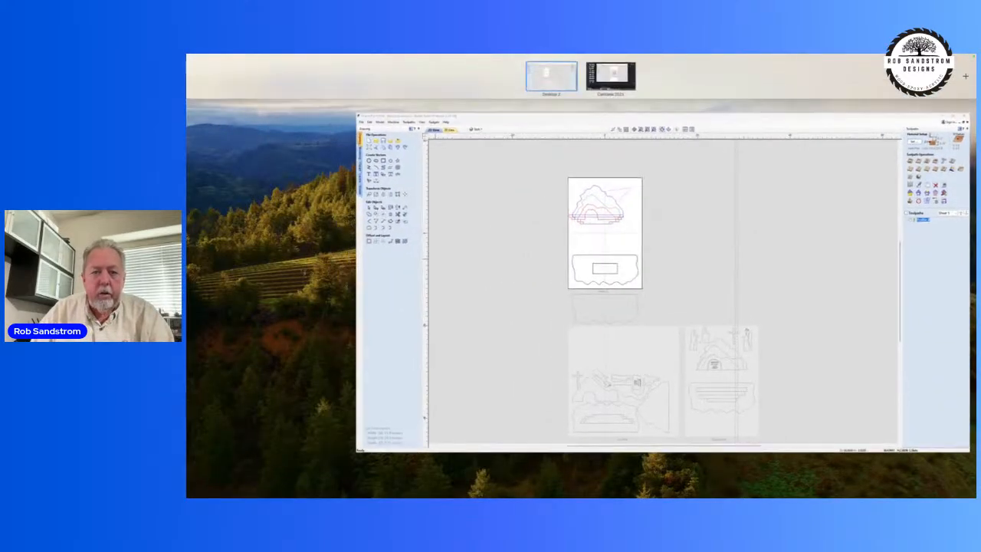
pyautogui.hotkey('ctrl', 'Up')
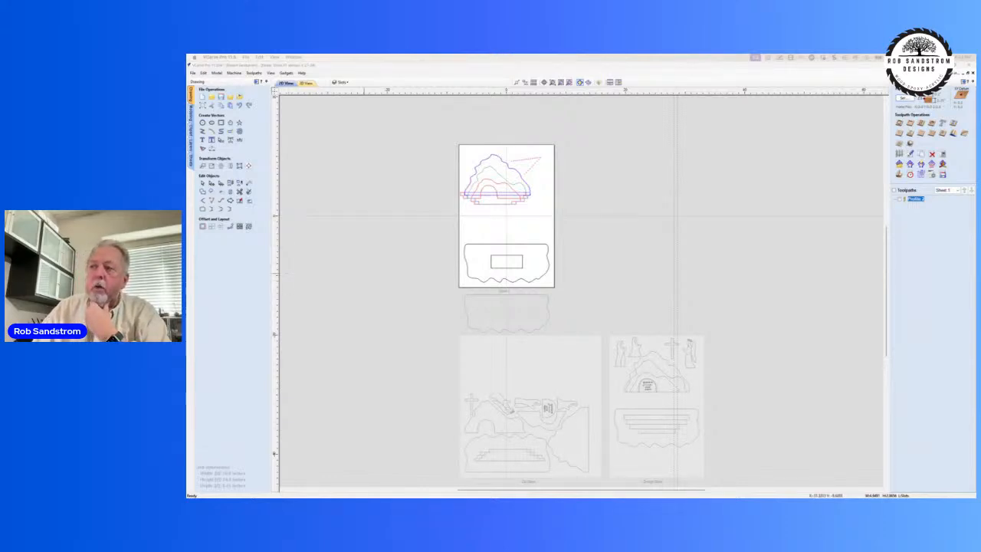
# Step: Deselect the open angled line beside the layered mountain outlines on the active sheet
pyautogui.scroll(4, 532, 205)
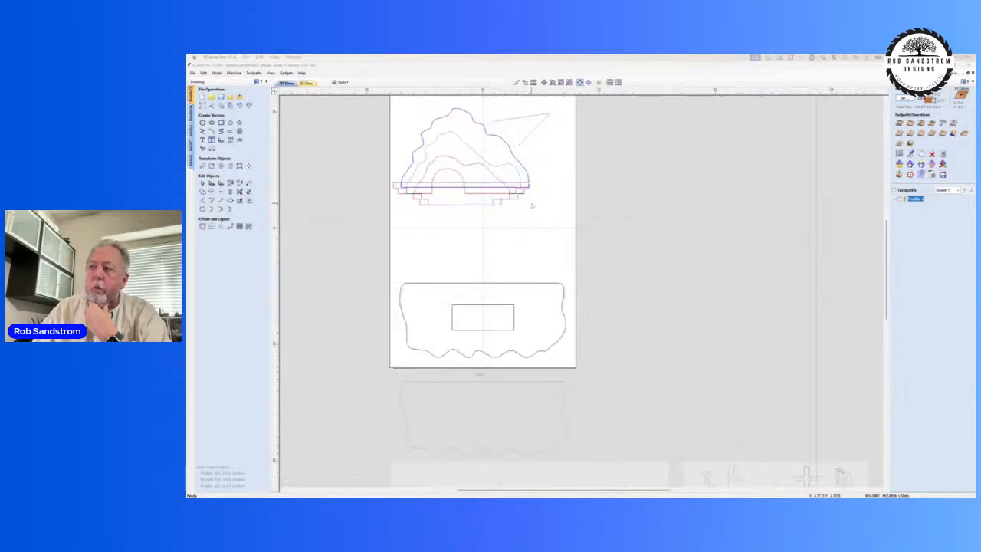
pyautogui.moveTo(532, 205); pyautogui.dragTo(558, 244, button='middle')
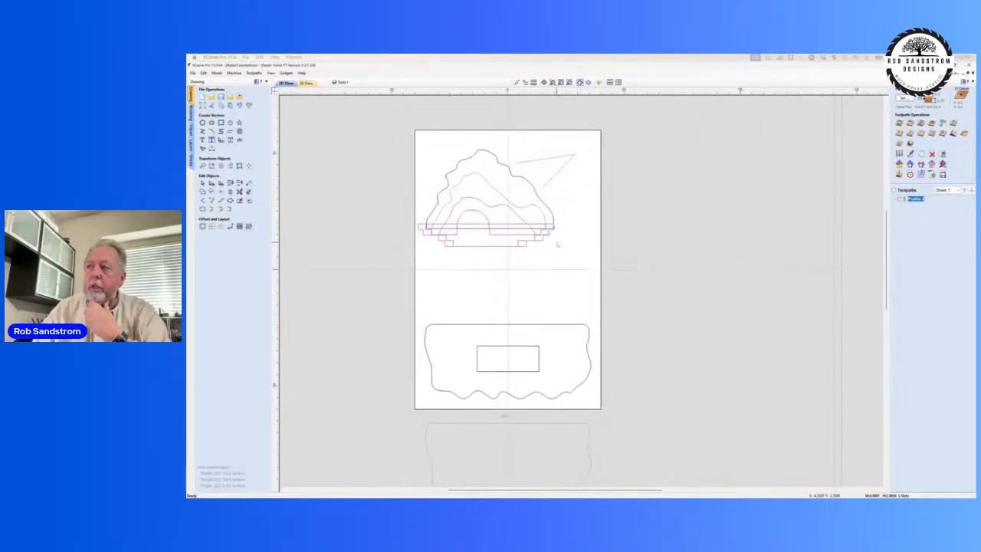
pyautogui.click(566, 254)
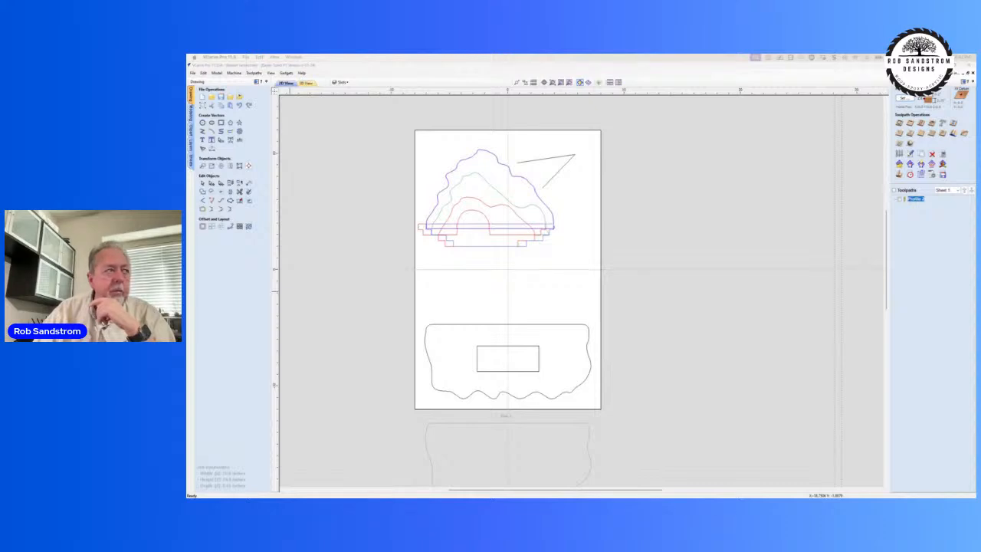
# Step: View an enlarged photo of the painted open tomb with its figures and cross, and close the preview
pyautogui.moveTo(187, 368); pyautogui.dragTo(511, 146)
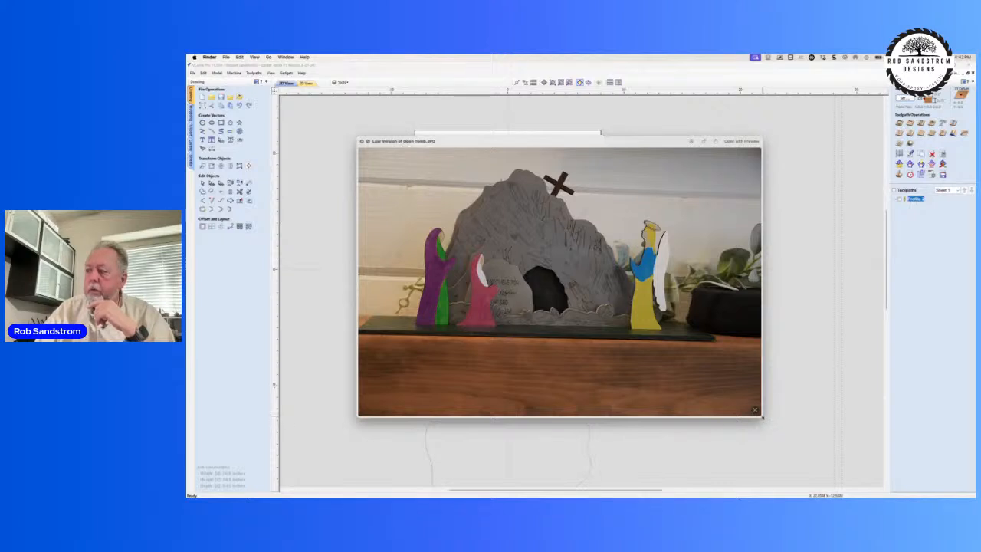
pyautogui.moveTo(756, 412); pyautogui.dragTo(818, 466)
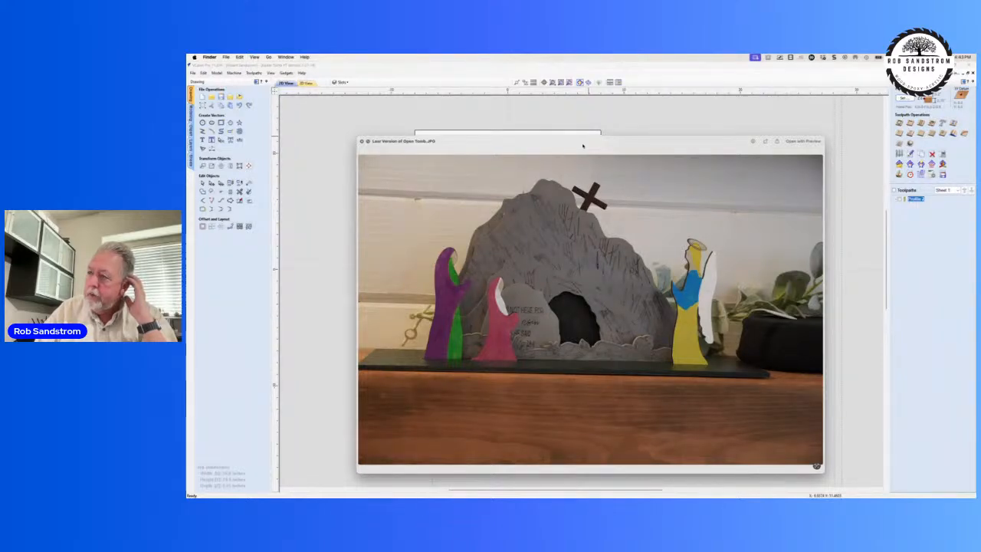
pyautogui.moveTo(583, 146)
pyautogui.mouseDown()
pyautogui.moveTo(187, 139)
pyautogui.moveTo(218, 136)
pyautogui.mouseUp()
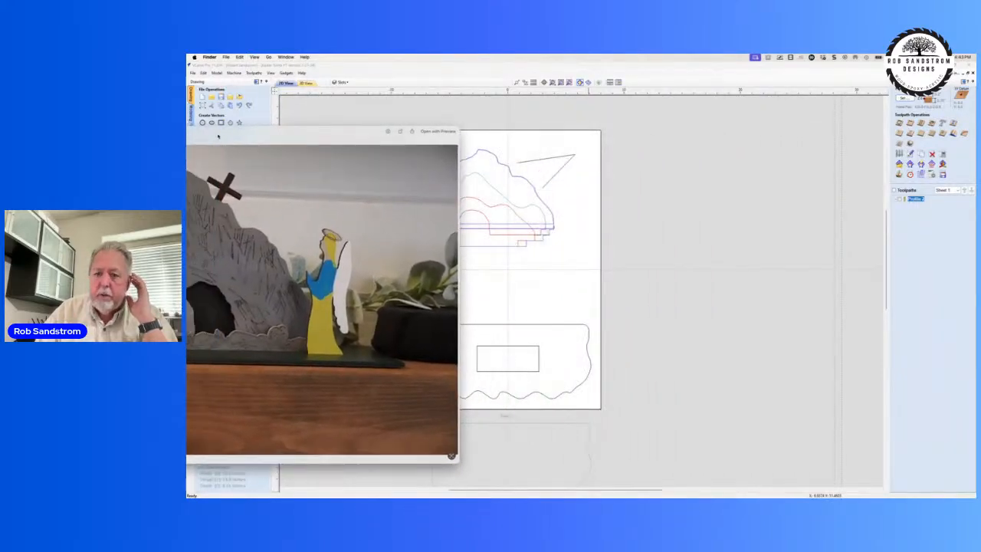
pyautogui.click(199, 131)
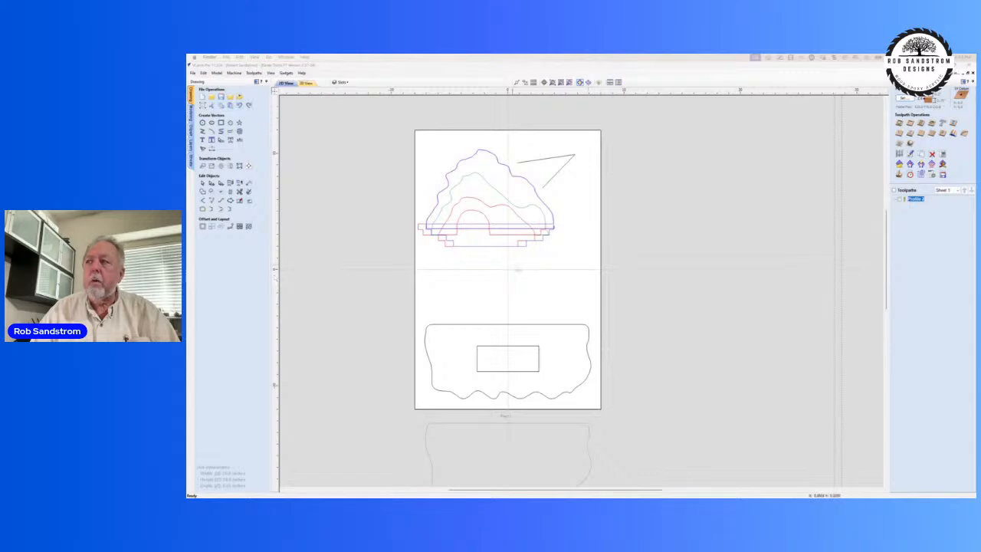
# Step: Select all vectors on the active sheet and clear the selection
pyautogui.click(449, 260)
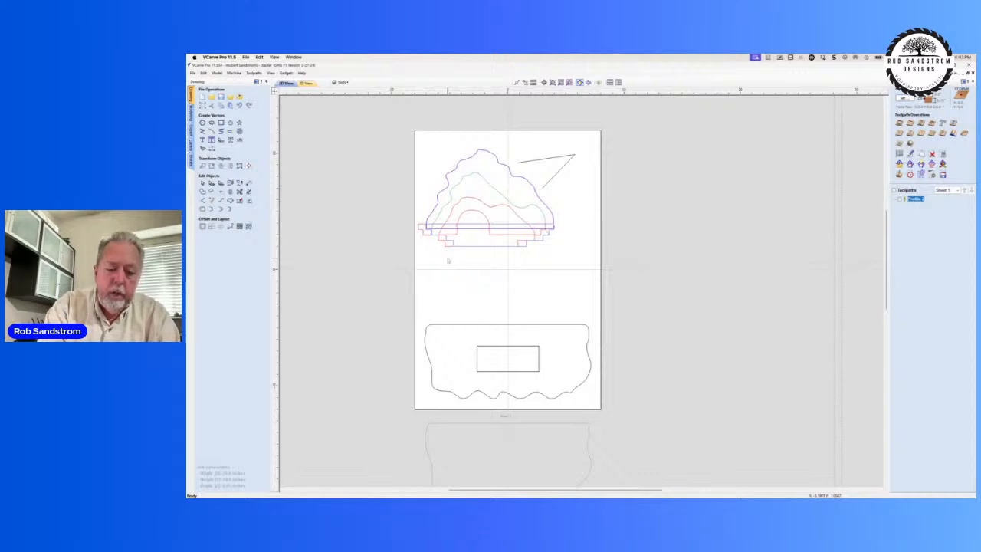
pyautogui.hotkey('ctrl', 'a')
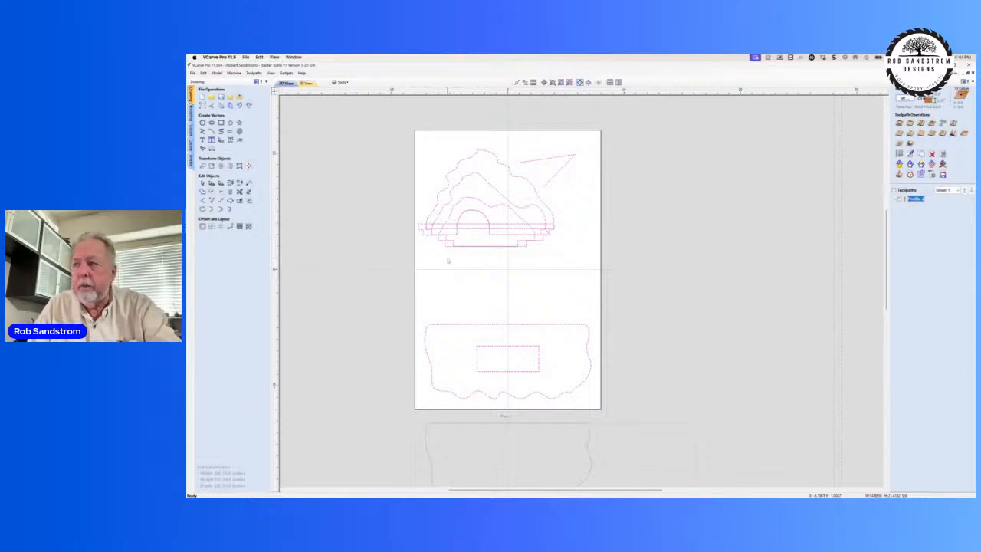
pyautogui.click(449, 261)
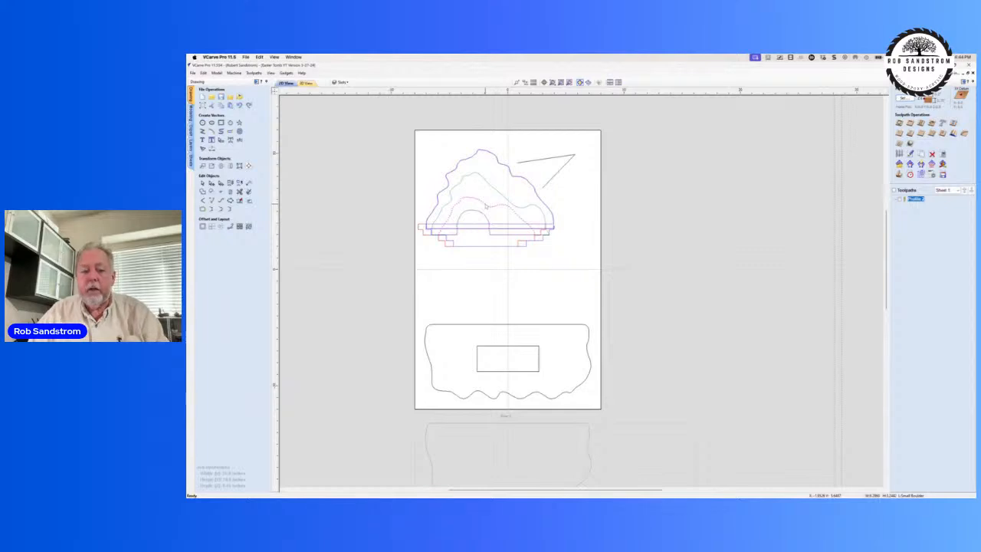
# Step: Enter and leave node editing on the red hill outline with the arched opening, and deselect it
pyautogui.doubleClick(485, 206)
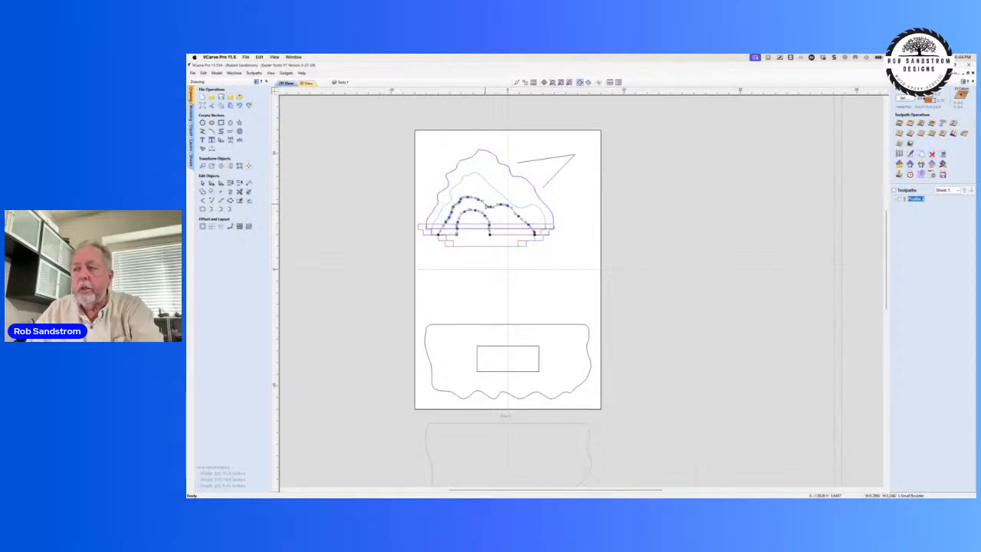
pyautogui.press('Escape')
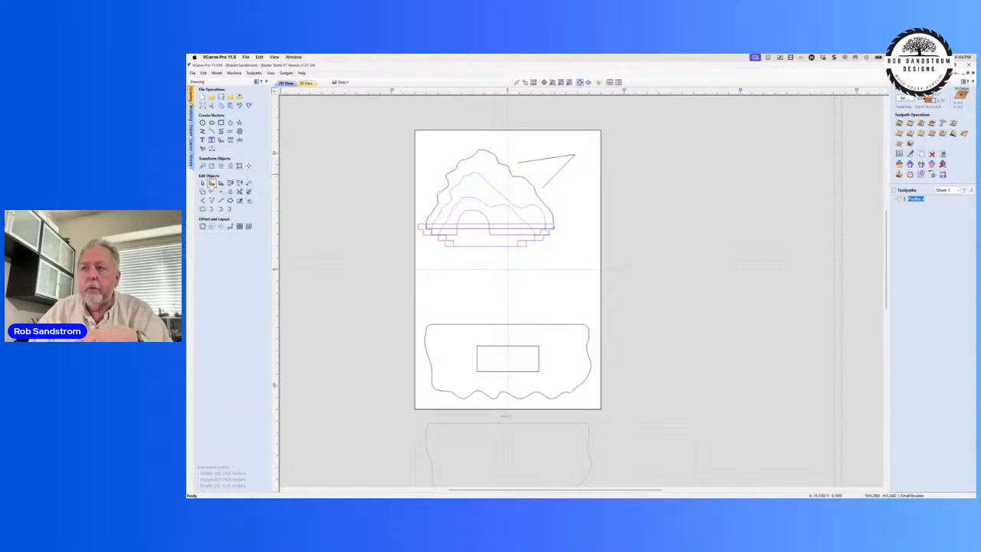
pyautogui.click(212, 184)
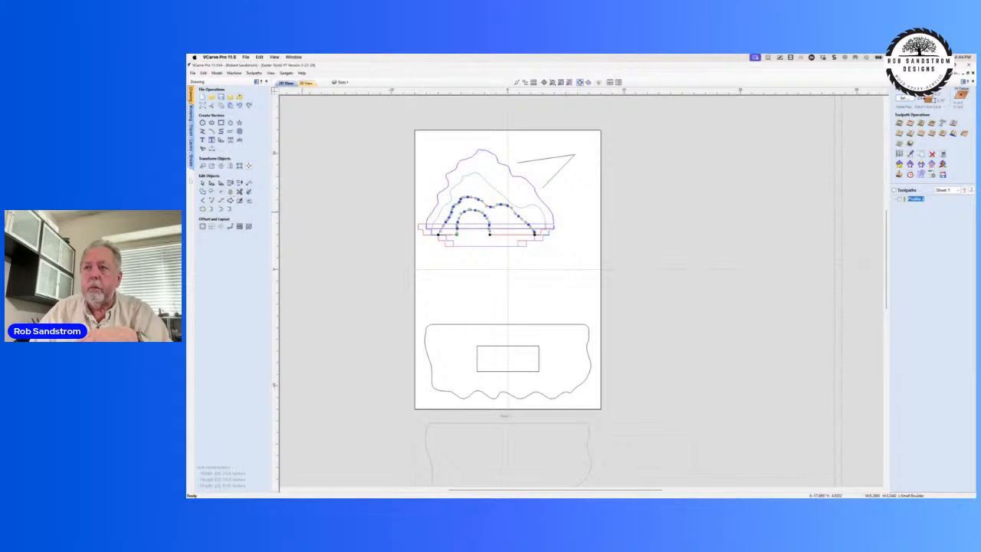
pyautogui.click(322, 204)
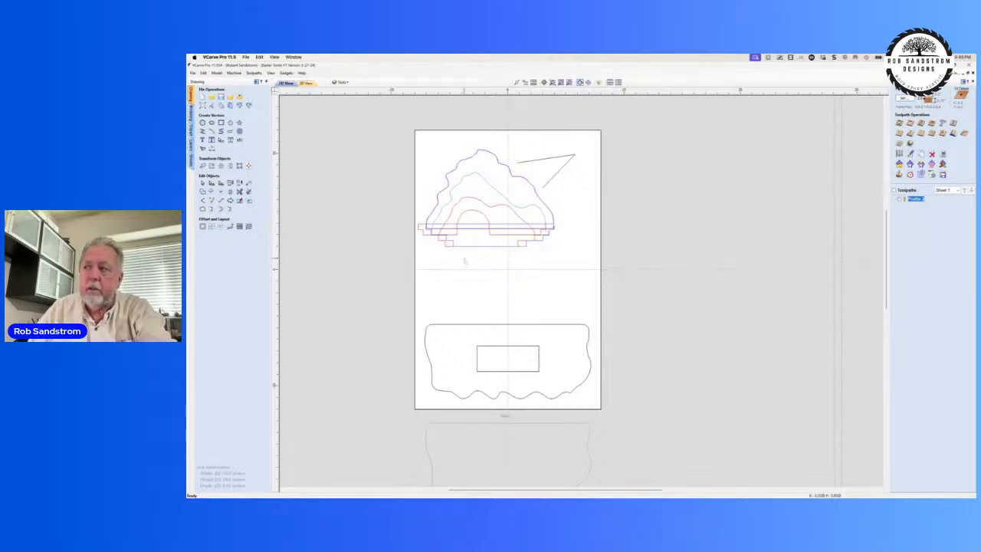
# Step: Open the Set Size tool and close it without resizing any vector
pyautogui.press('s')
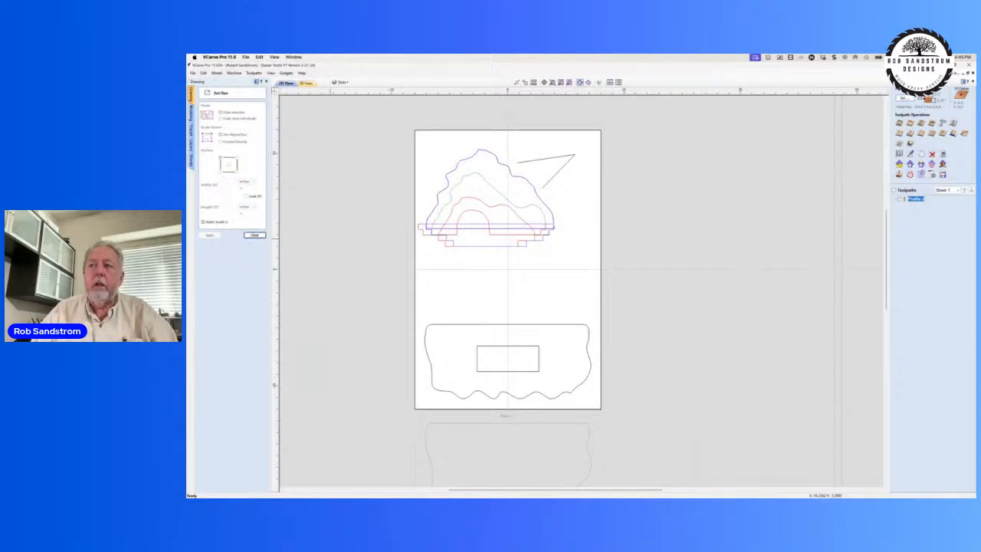
pyautogui.rightClick(429, 257)
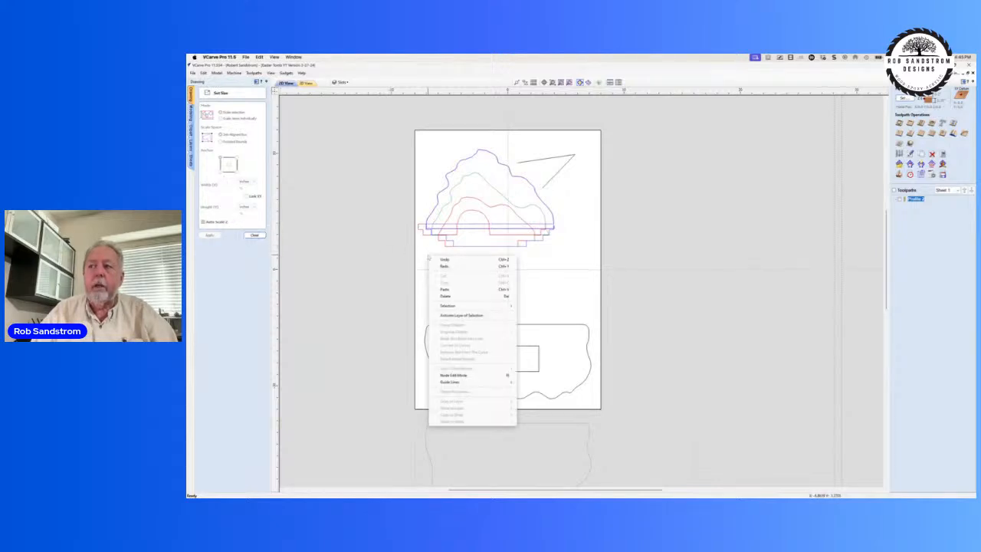
pyautogui.click(419, 255)
pyautogui.rightClick(400, 251)
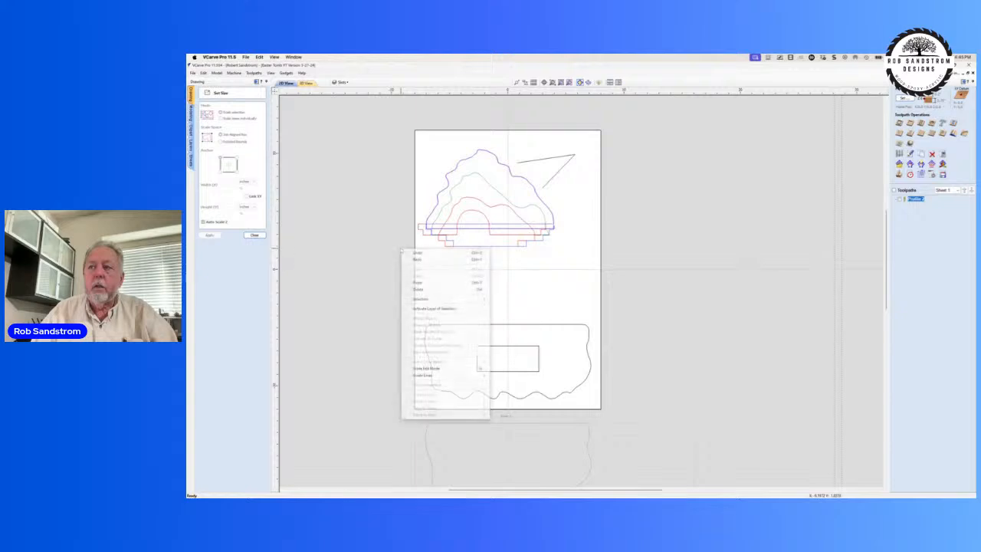
pyautogui.click(397, 253)
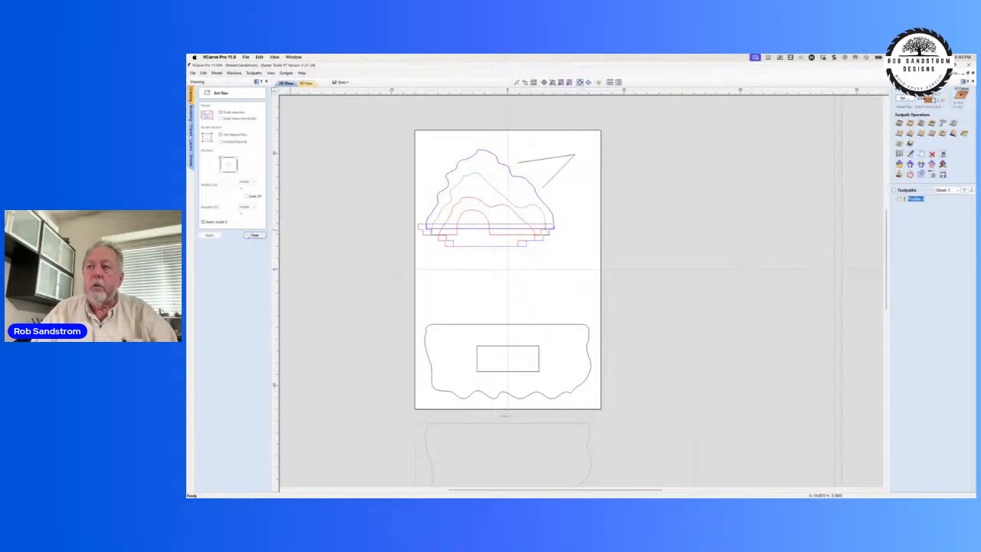
pyautogui.click(254, 234)
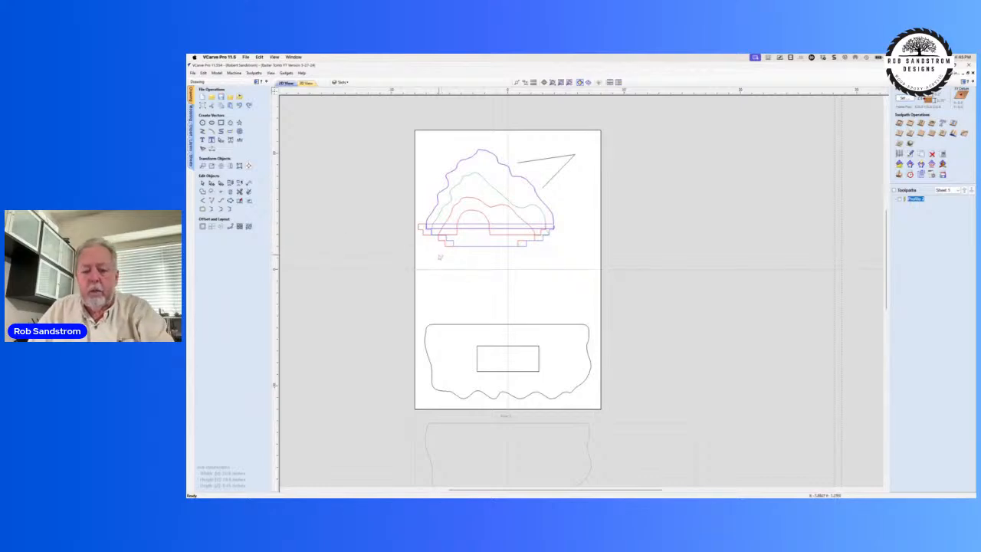
# Step: Open the Move Selection tool and close it without applying a move
pyautogui.press('m')
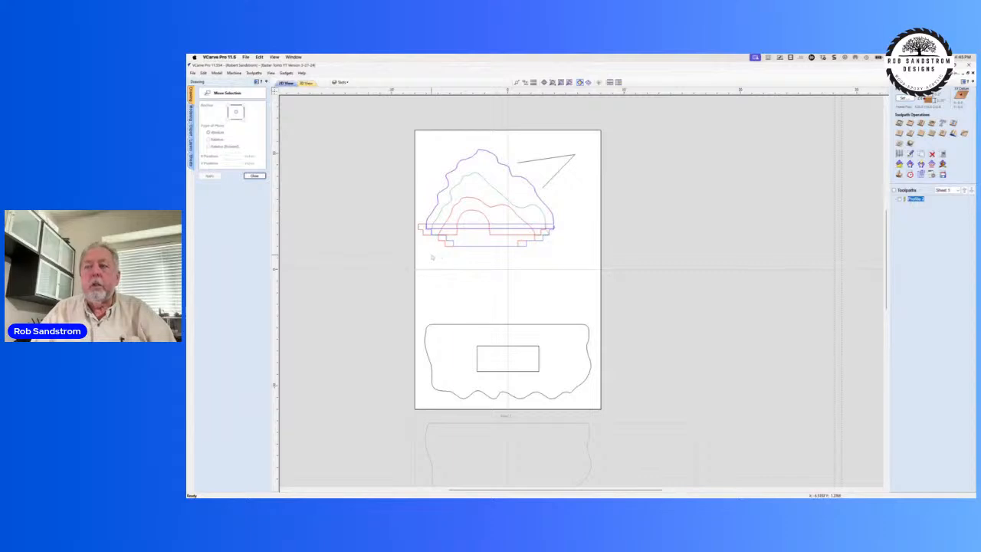
pyautogui.rightClick(433, 258)
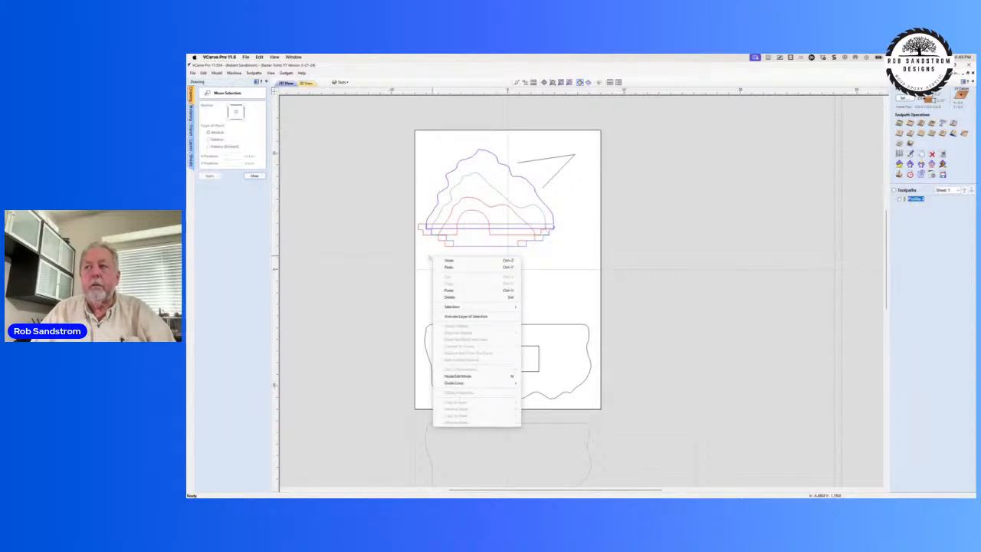
pyautogui.click(406, 248)
pyautogui.click(253, 175)
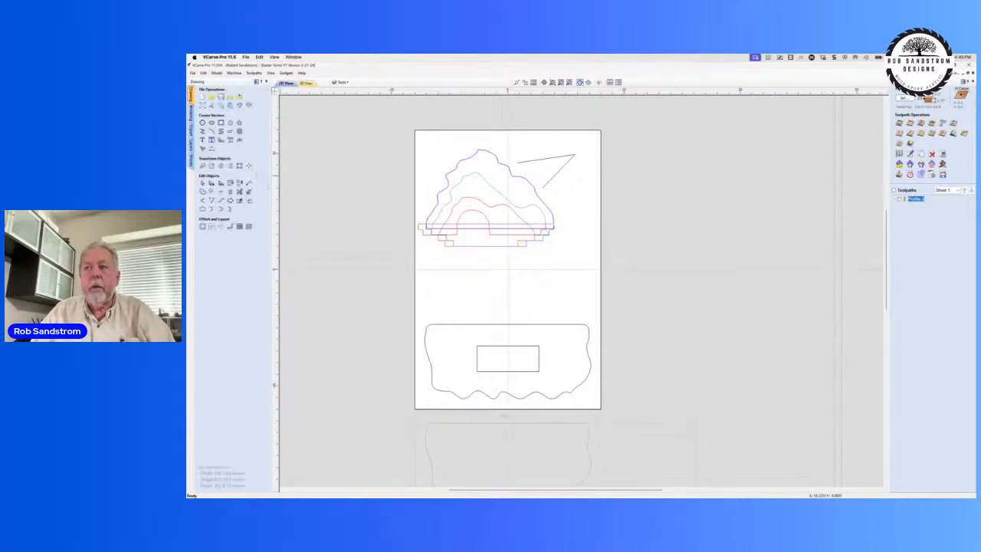
# Step: Open the Rotate tool and select the small rectangle, followed by the wavy-bottomed outline around it
pyautogui.scroll(-1, 312, 212)
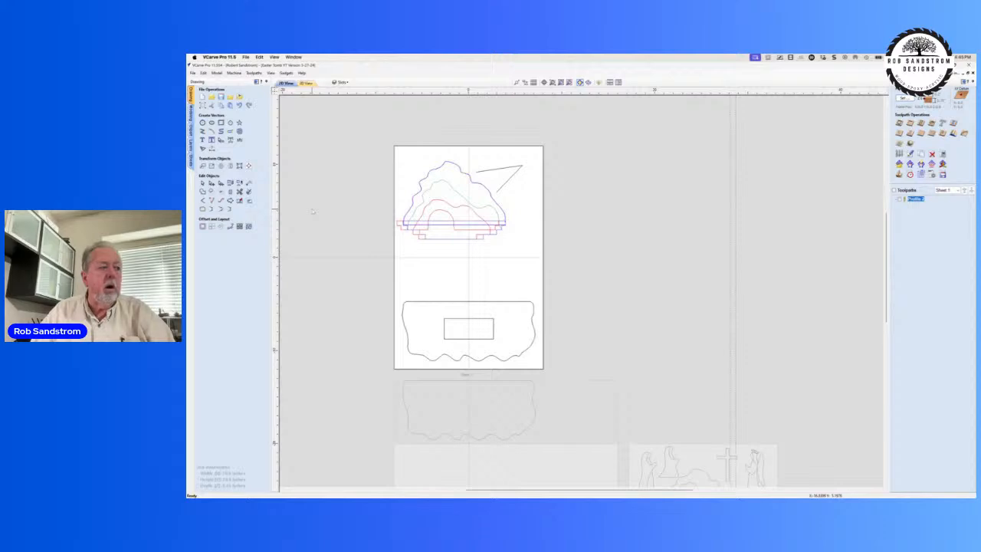
pyautogui.press('r')
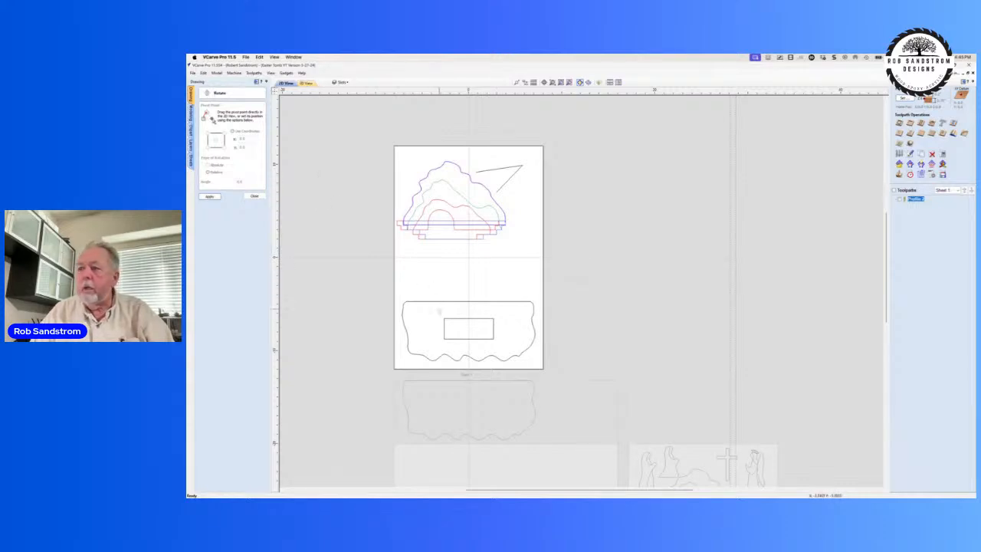
pyautogui.click(457, 324)
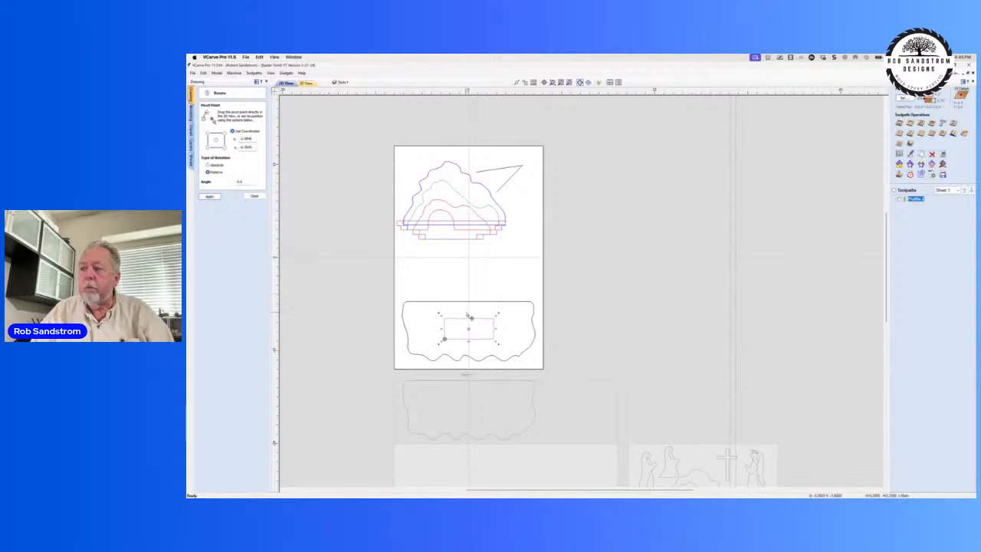
pyautogui.click(469, 287)
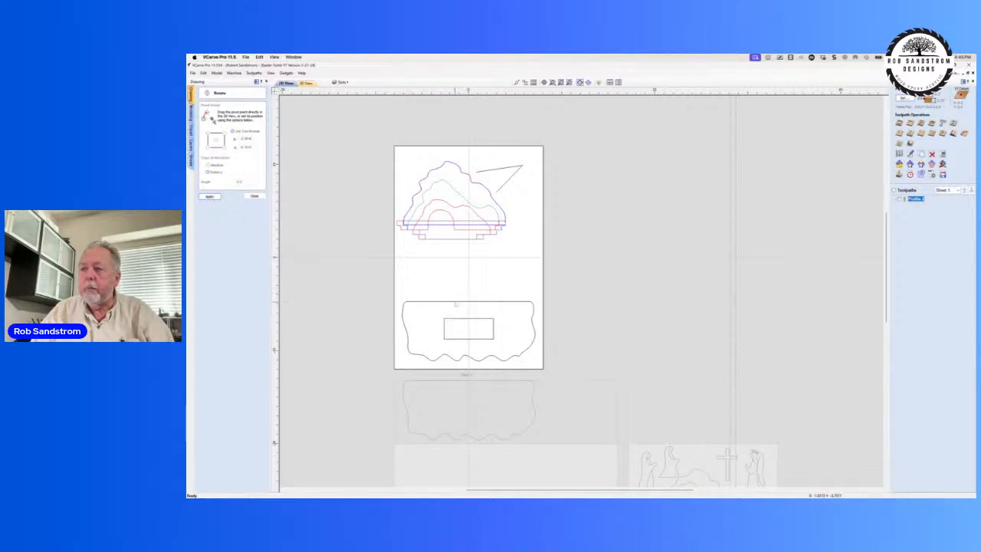
pyautogui.click(454, 302)
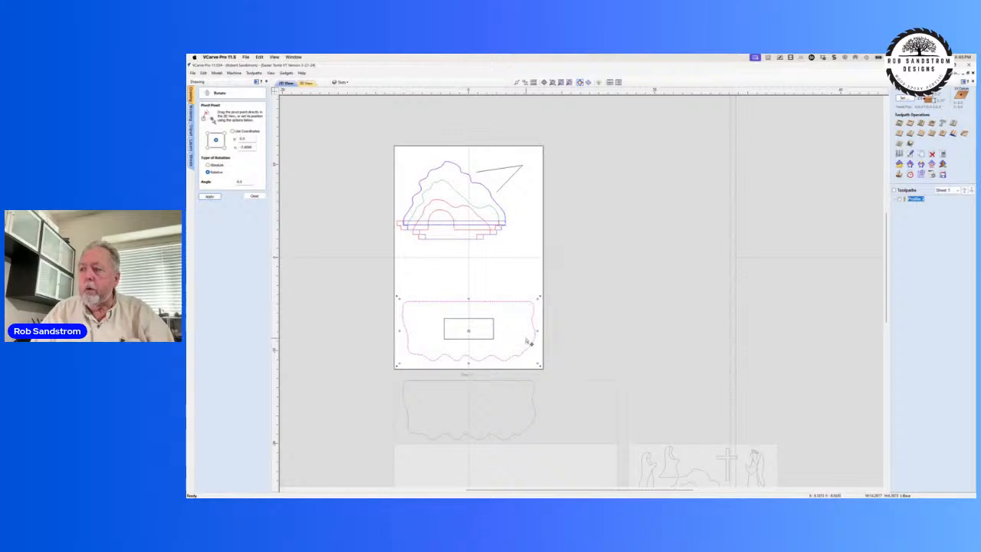
# Step: Move the small rectangle's rotation pivot from its lower-left corner to its centre, reselect it to check the pivot, and close the Rotate tool
pyautogui.scroll(-1, 510, 322)
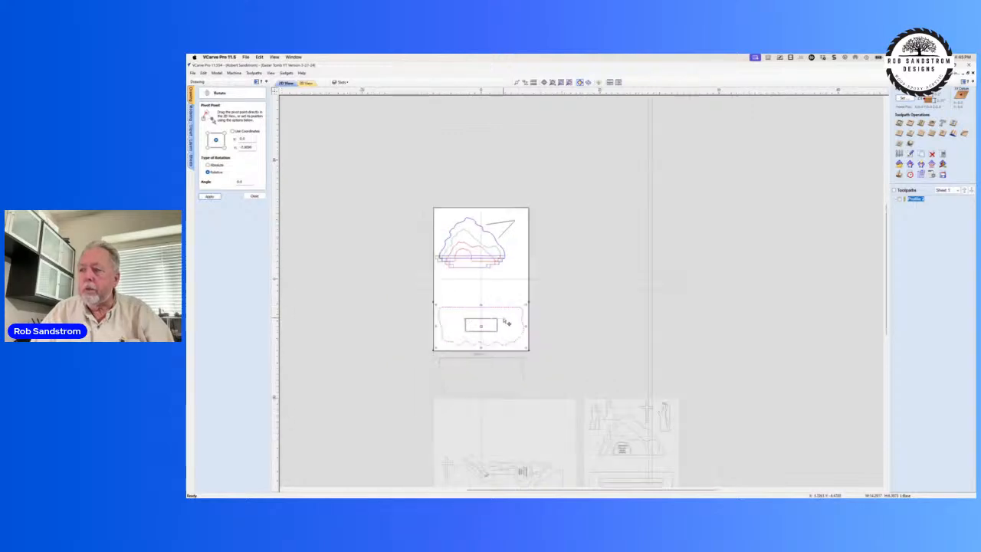
pyautogui.scroll(3, 502, 322)
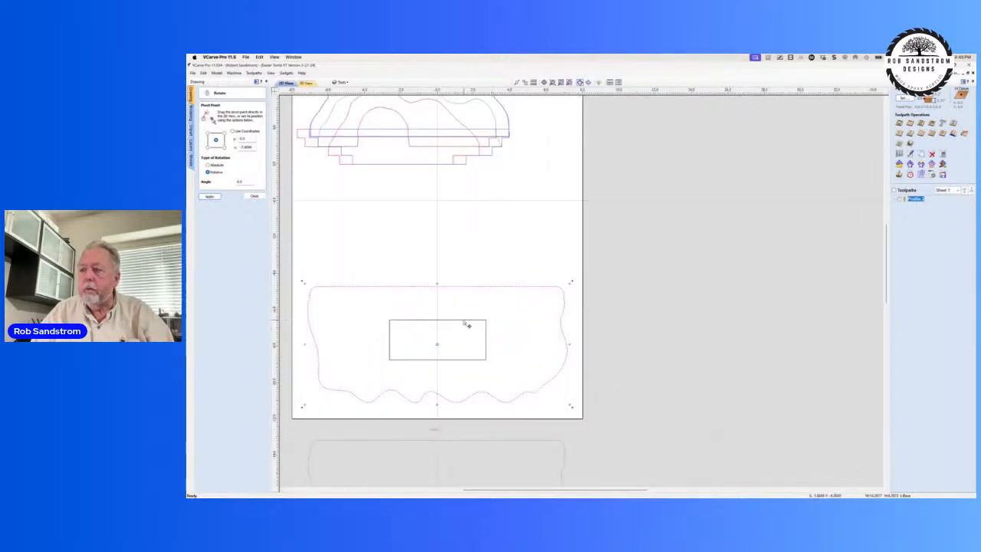
pyautogui.click(467, 325)
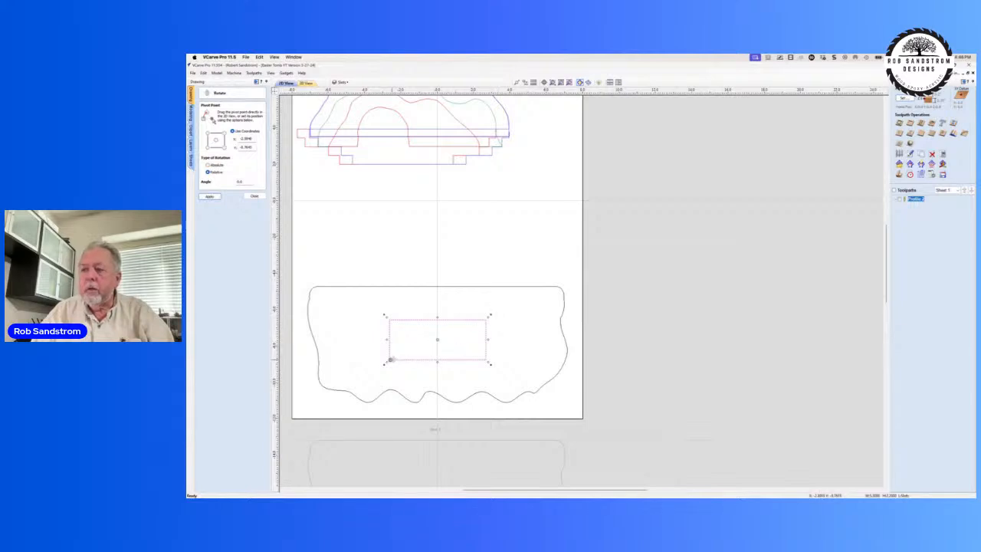
pyautogui.moveTo(392, 359); pyautogui.dragTo(436, 340)
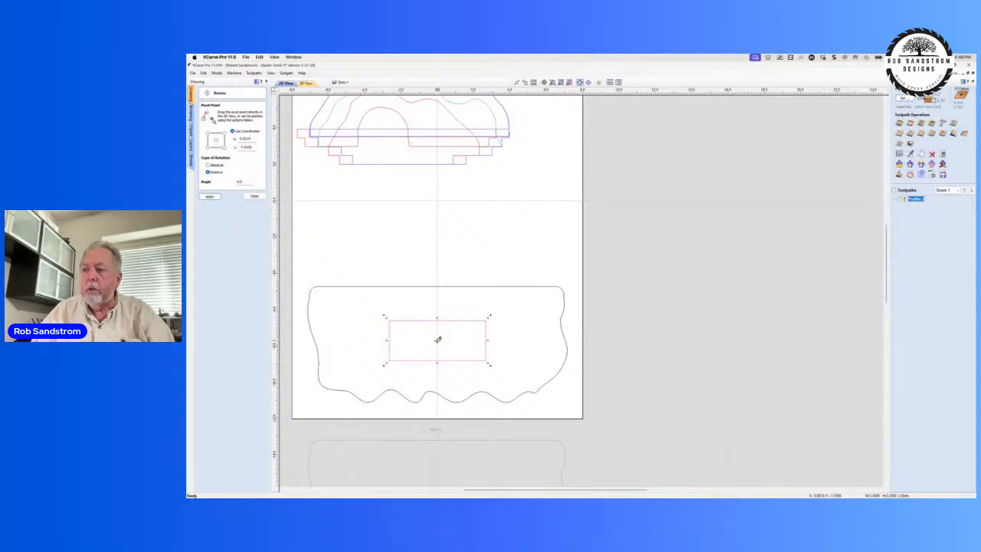
pyautogui.click(431, 302)
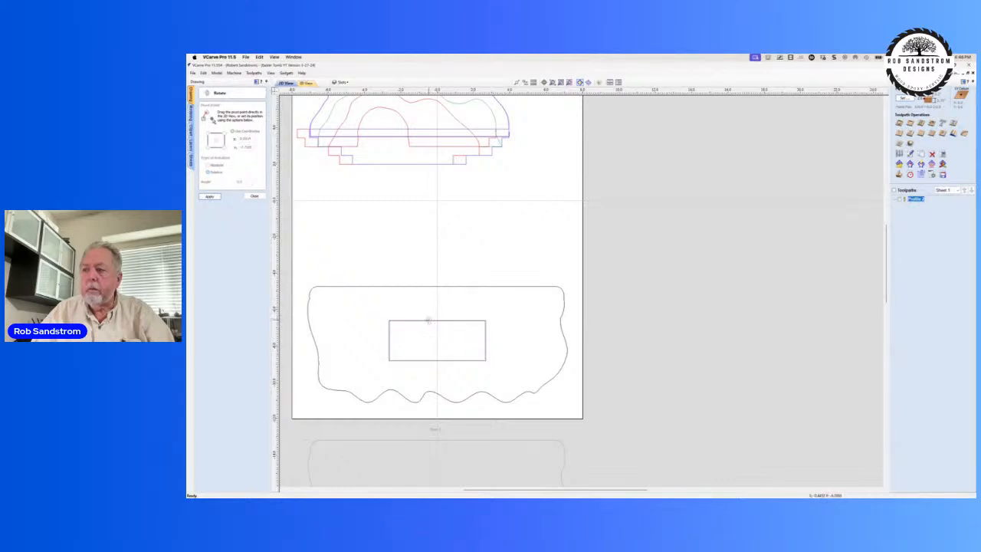
pyautogui.click(428, 320)
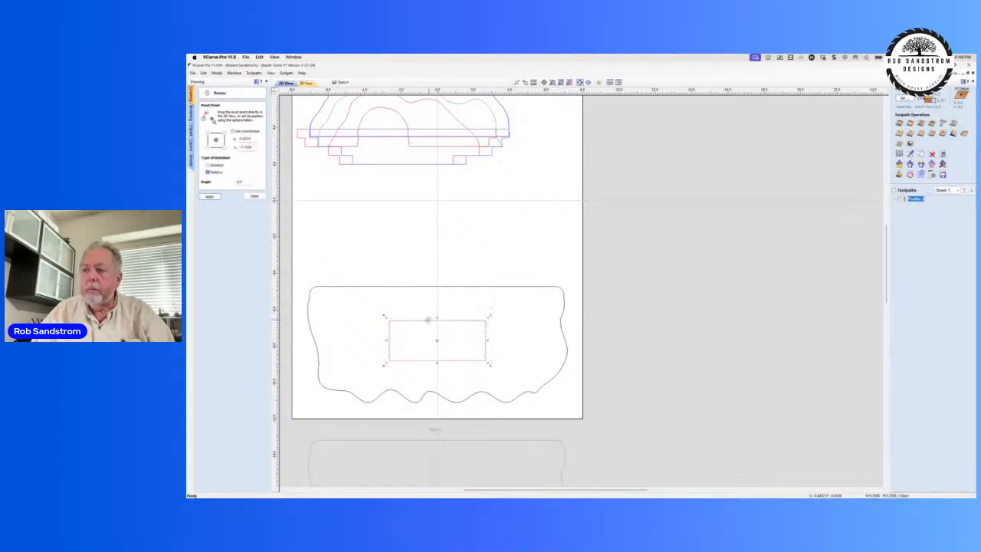
pyautogui.click(413, 238)
pyautogui.click(255, 197)
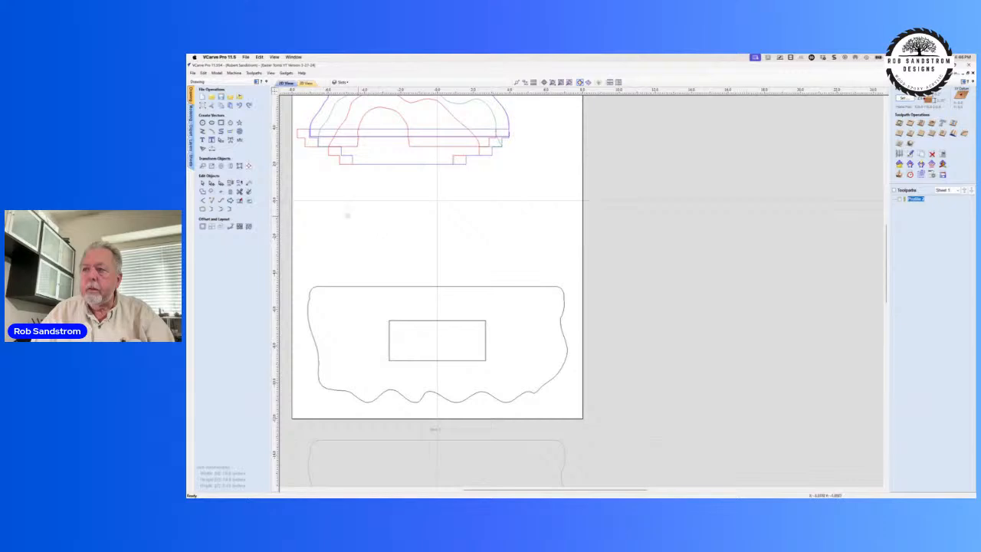
# Step: Draw a square-cornered rectangle about 5 by 2.3 inches between the layered hill outlines and the wavy-bottomed outline
pyautogui.click(221, 123)
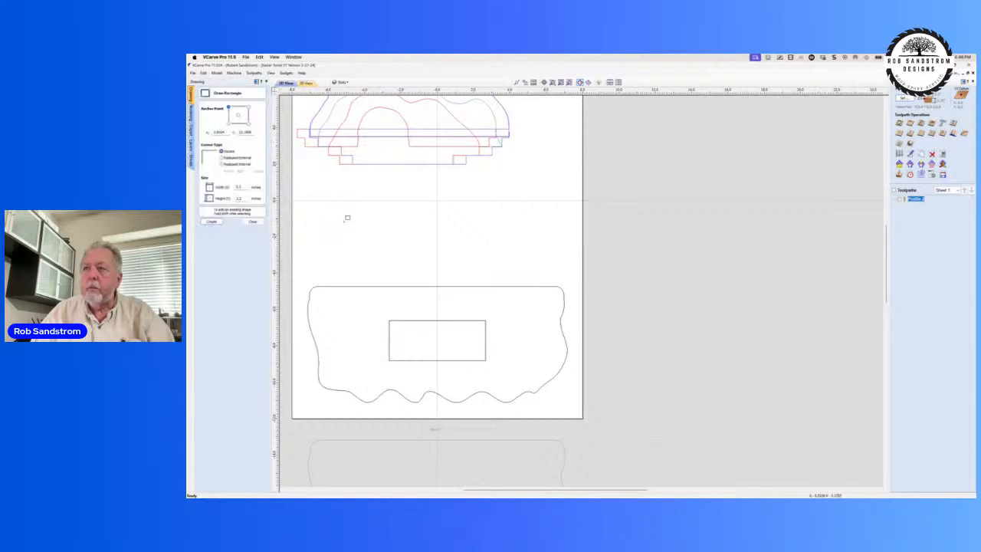
pyautogui.moveTo(352, 219)
pyautogui.mouseDown()
pyautogui.moveTo(357, 248)
pyautogui.moveTo(443, 260)
pyautogui.mouseUp()
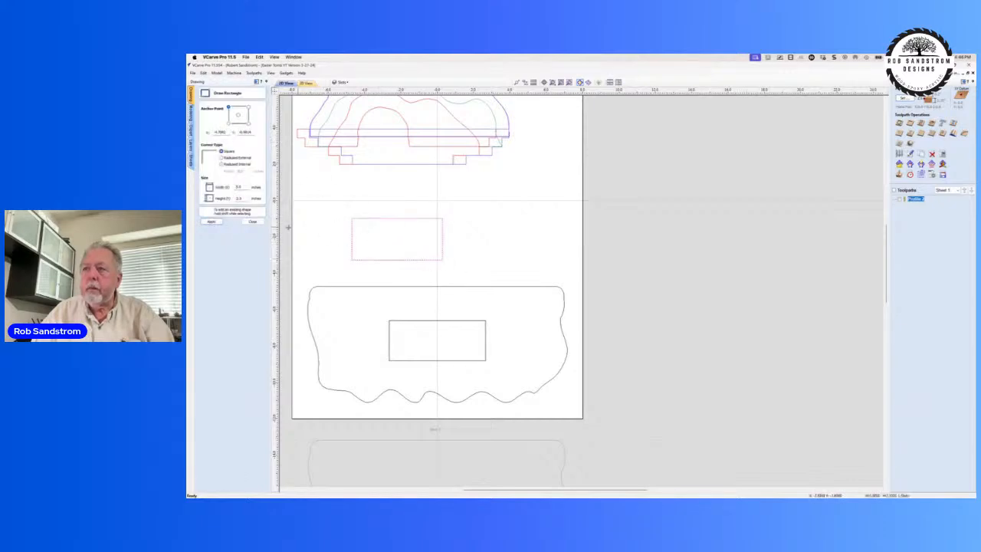
pyautogui.click(253, 222)
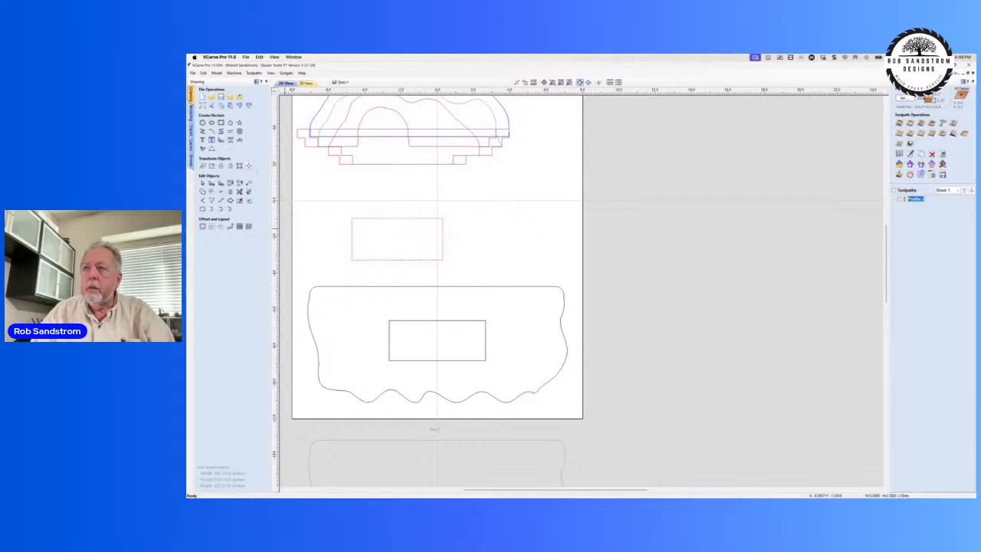
# Step: Start rotating the new rectangle, place its pivot on the lower-left corner and swing it freehand about that corner
pyautogui.press('F11')
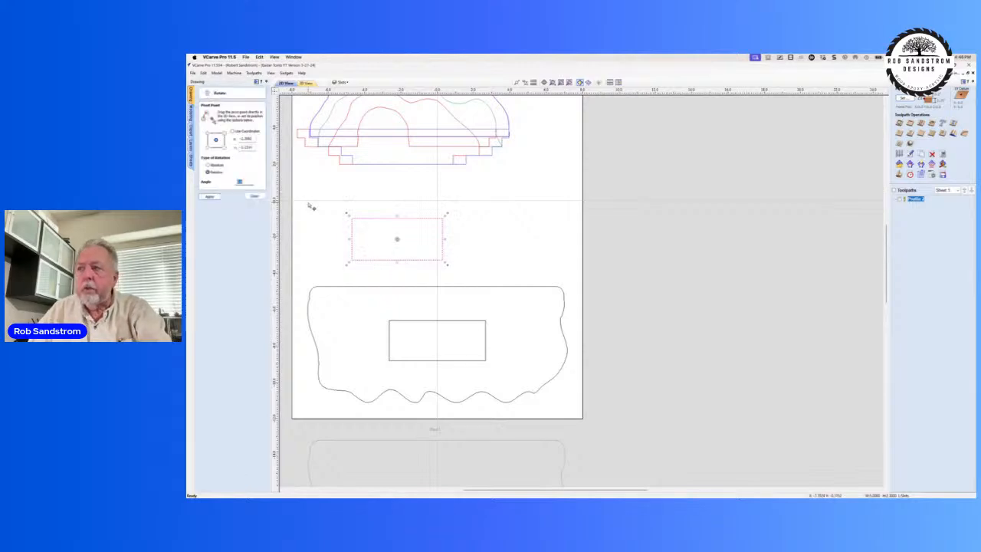
pyautogui.scroll(5, 404, 239)
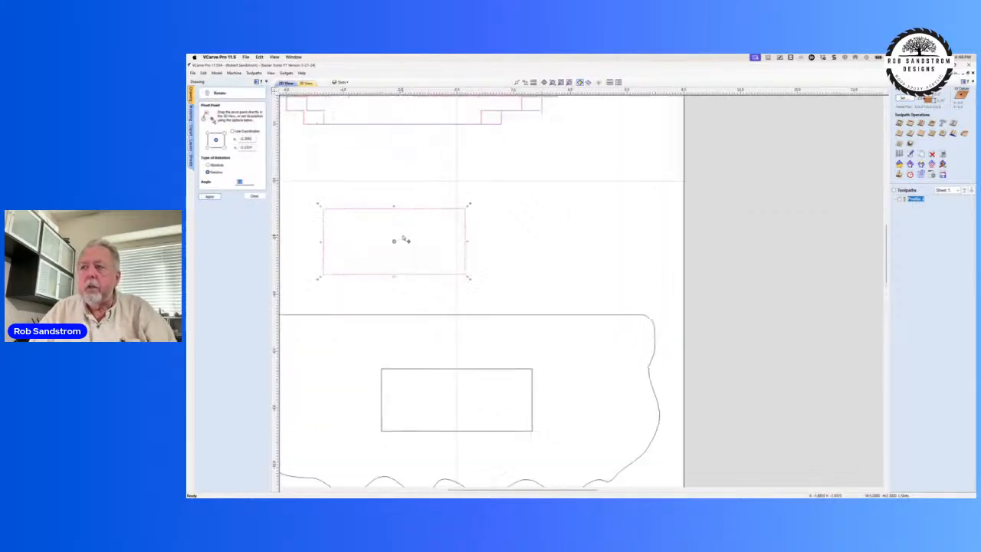
pyautogui.moveTo(368, 258); pyautogui.dragTo(501, 263, button='middle')
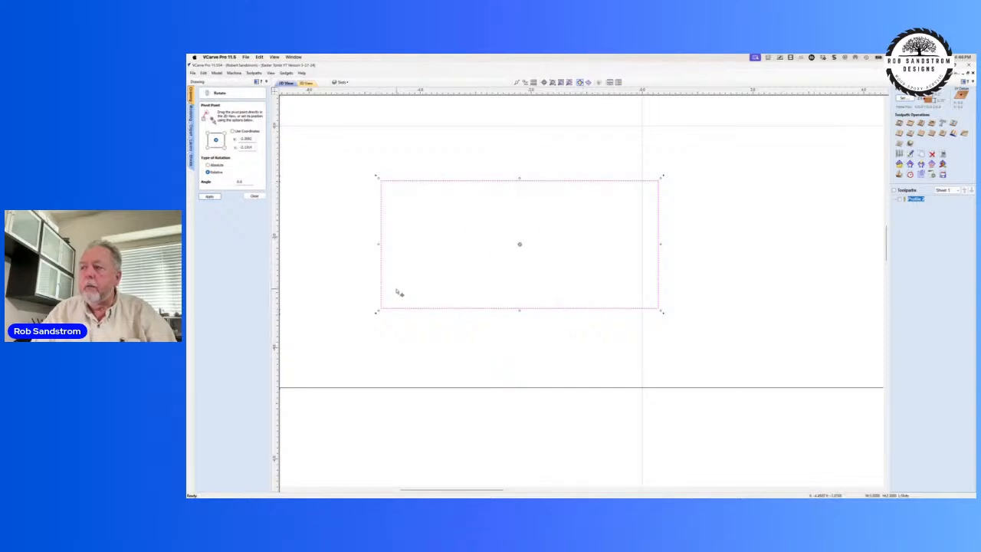
pyautogui.scroll(-5, 441, 288)
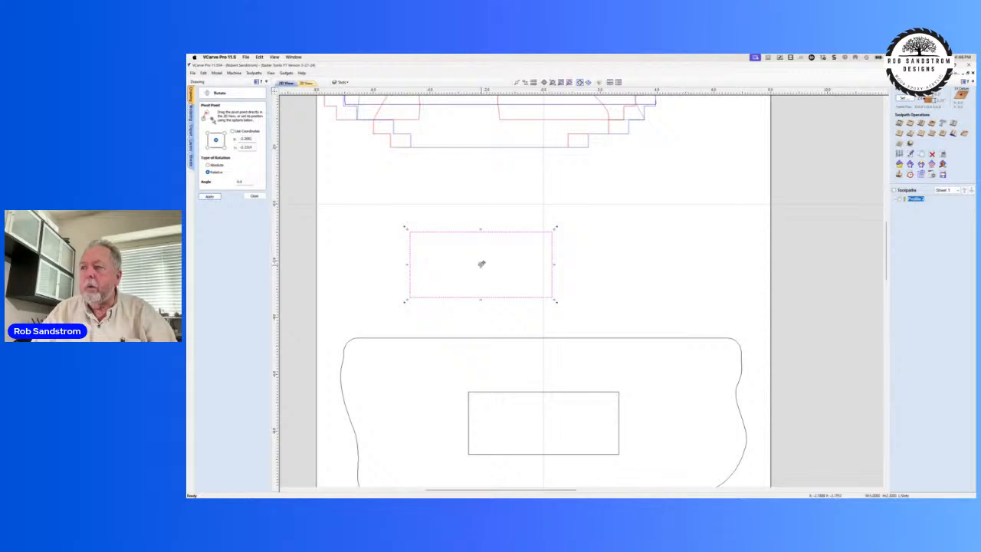
pyautogui.moveTo(481, 264); pyautogui.dragTo(409, 296)
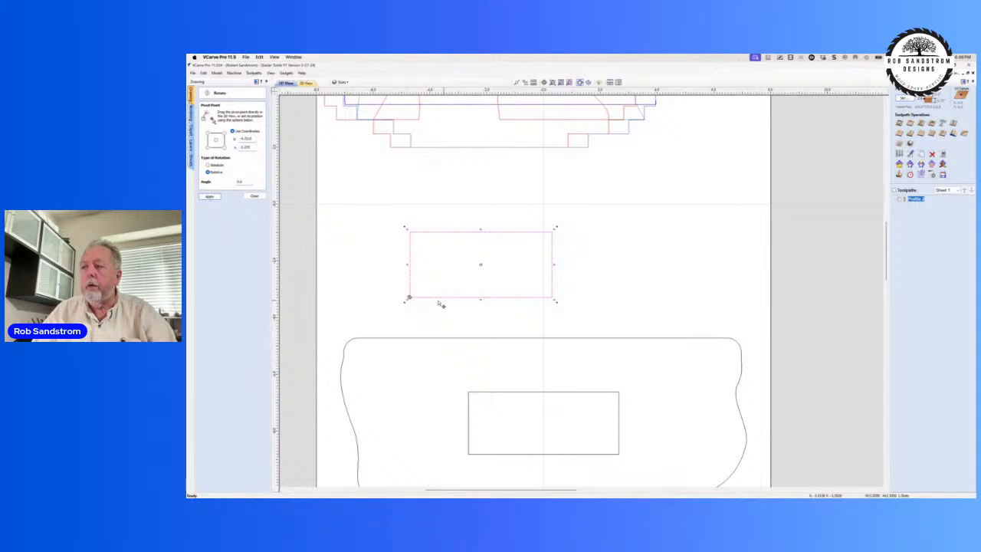
pyautogui.moveTo(404, 302)
pyautogui.mouseDown()
pyautogui.moveTo(421, 307)
pyautogui.moveTo(389, 305)
pyautogui.moveTo(396, 313)
pyautogui.mouseUp()
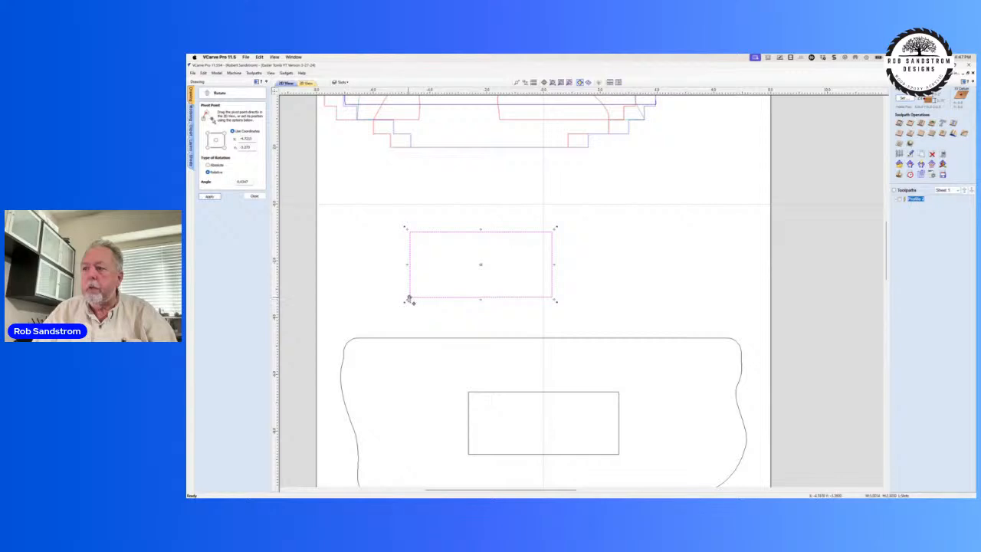
# Step: Rotate the new rectangle freehand about its lower-right corner and about the middle of its lower edge, and close the Rotate tool
pyautogui.moveTo(411, 301); pyautogui.dragTo(546, 297)
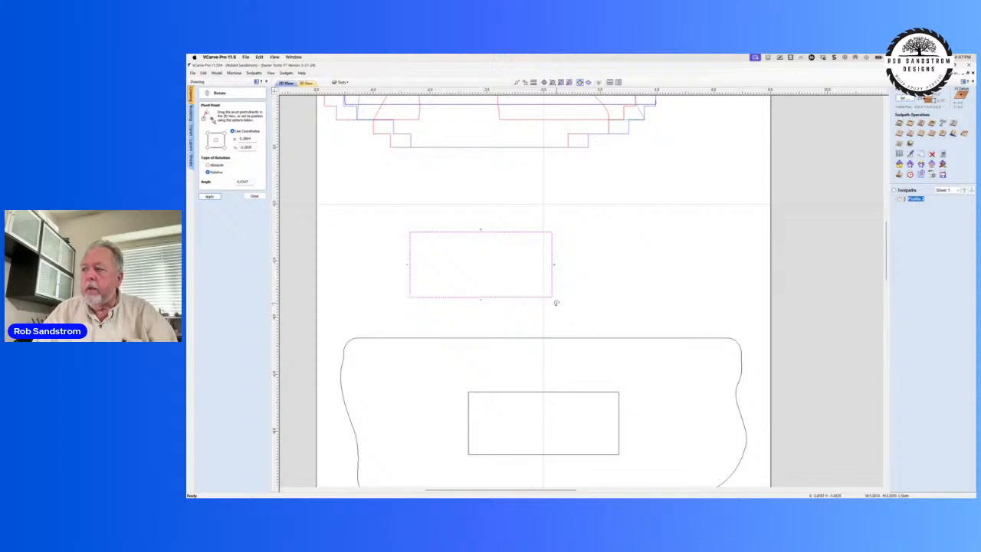
pyautogui.moveTo(556, 303); pyautogui.dragTo(479, 299)
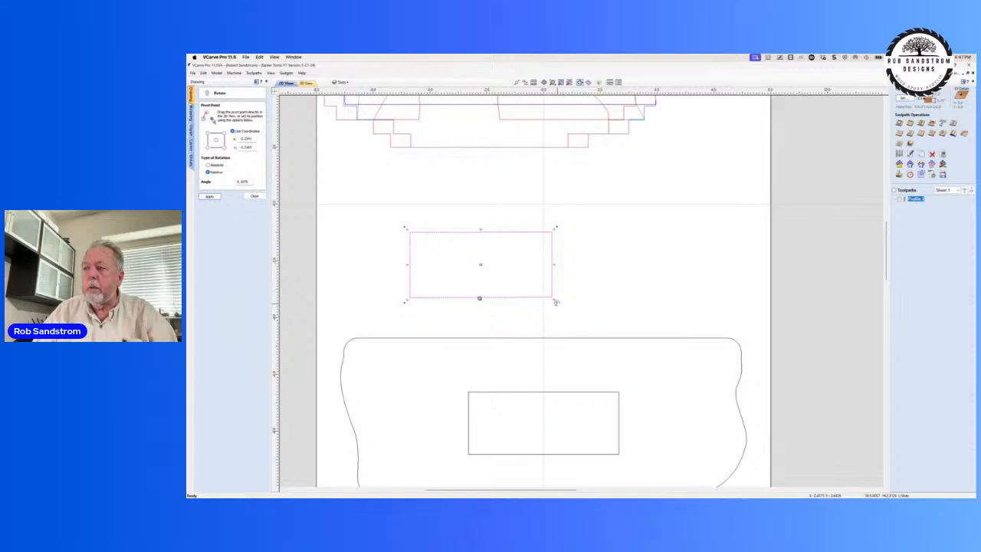
pyautogui.moveTo(557, 302)
pyautogui.mouseDown()
pyautogui.moveTo(462, 333)
pyautogui.moveTo(509, 338)
pyautogui.moveTo(555, 300)
pyautogui.mouseUp()
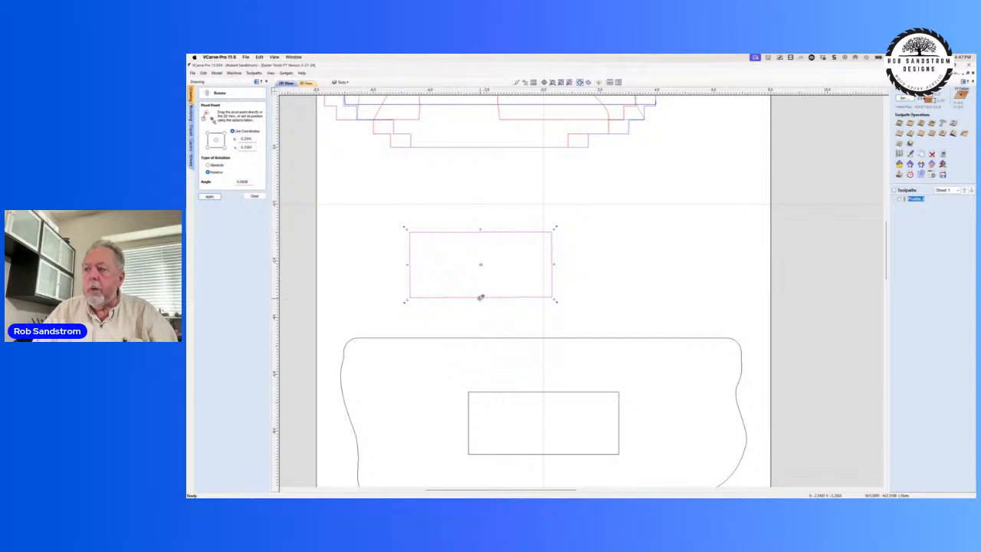
pyautogui.moveTo(480, 297)
pyautogui.mouseDown()
pyautogui.moveTo(483, 263)
pyautogui.moveTo(493, 297)
pyautogui.mouseUp()
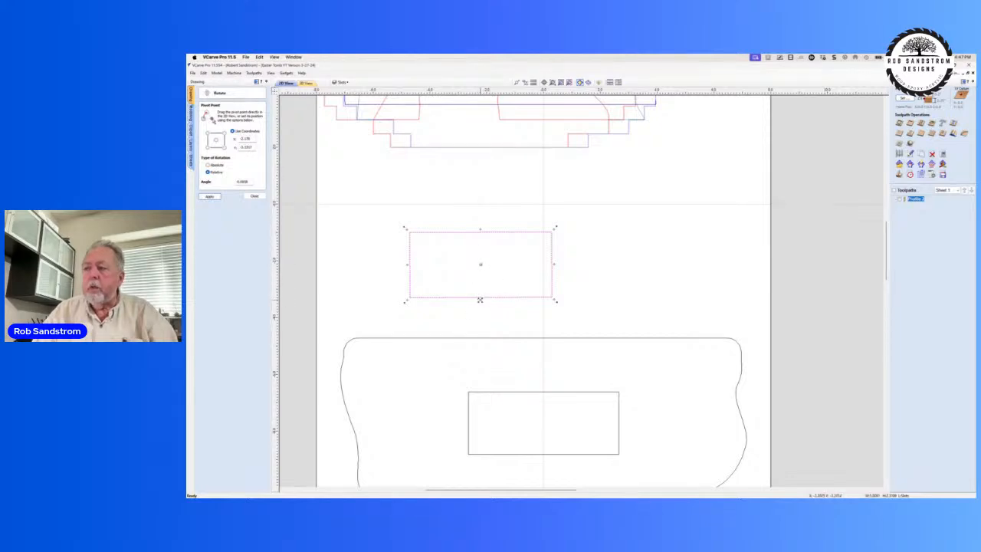
pyautogui.click(254, 197)
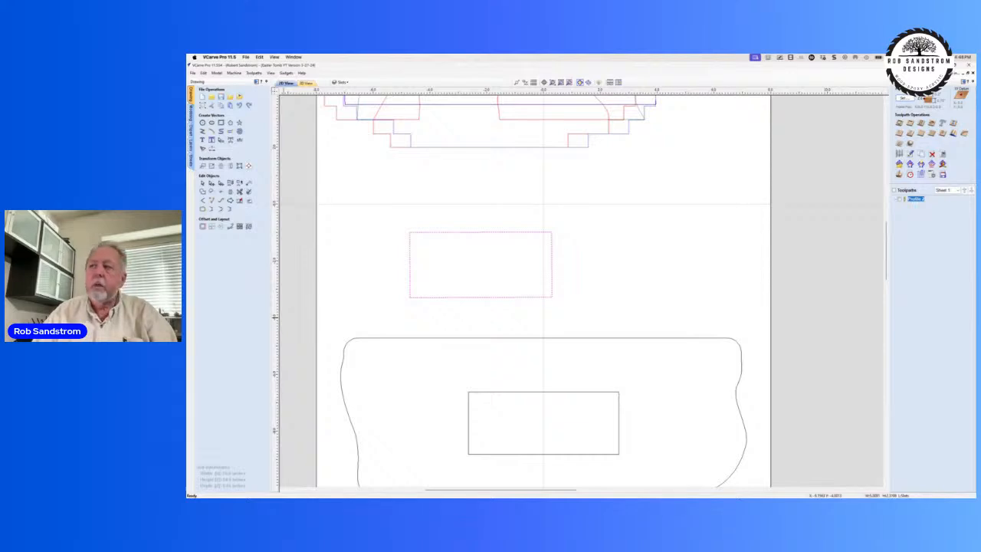
# Step: Select the large outer hill outline, then open the Mirror tool to view its flip options and close it
pyautogui.scroll(-3, 455, 190)
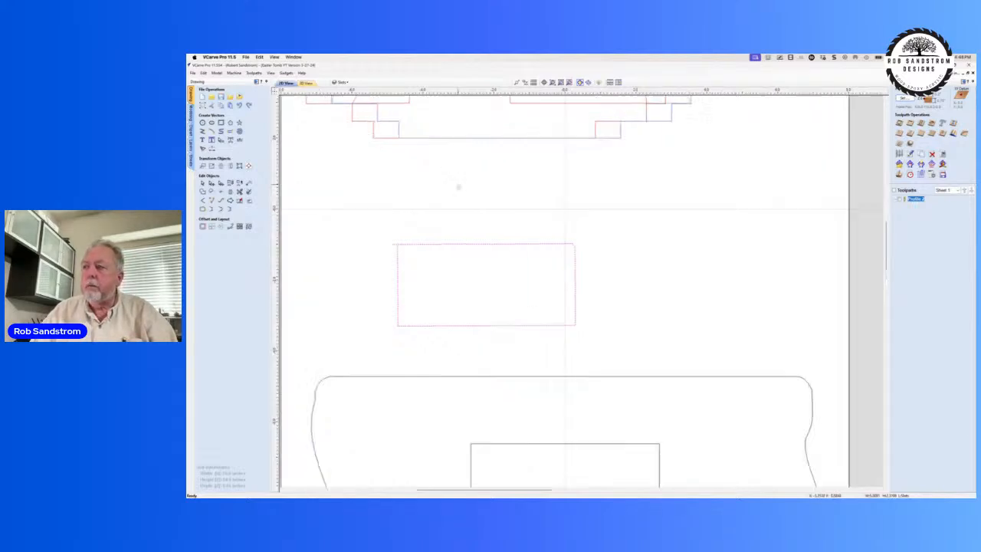
pyautogui.moveTo(454, 191); pyautogui.dragTo(518, 348, button='middle')
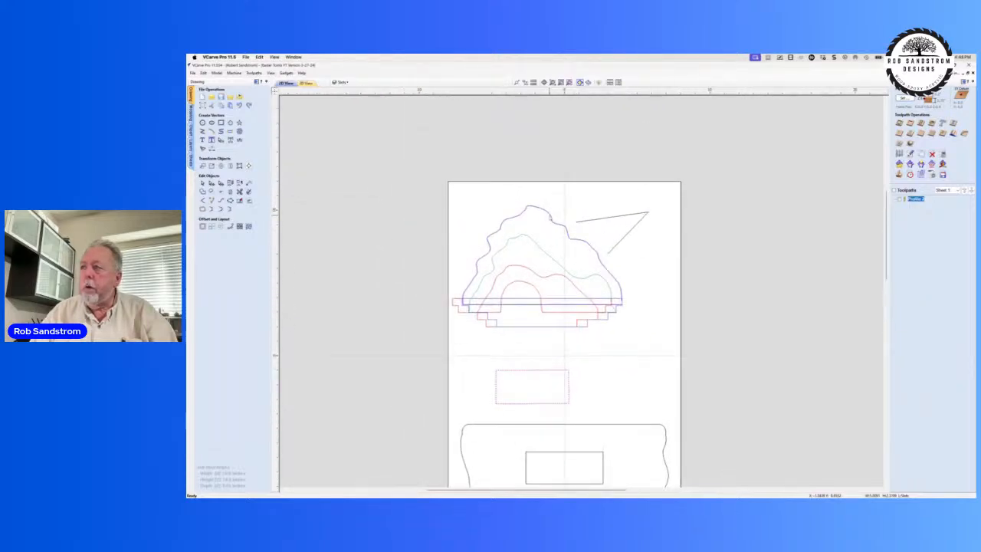
pyautogui.click(549, 219)
pyautogui.scroll(2, 543, 234)
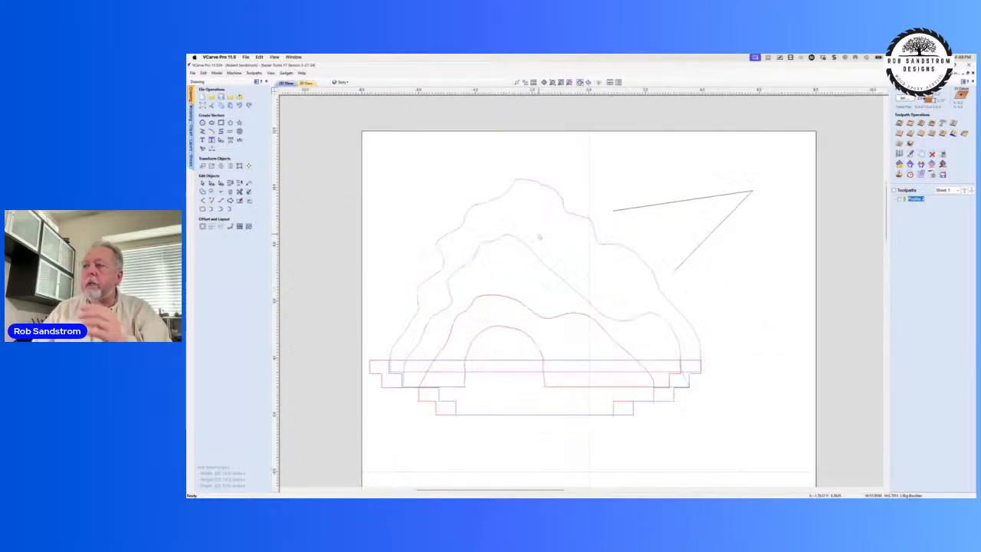
pyautogui.scroll(1, 539, 235)
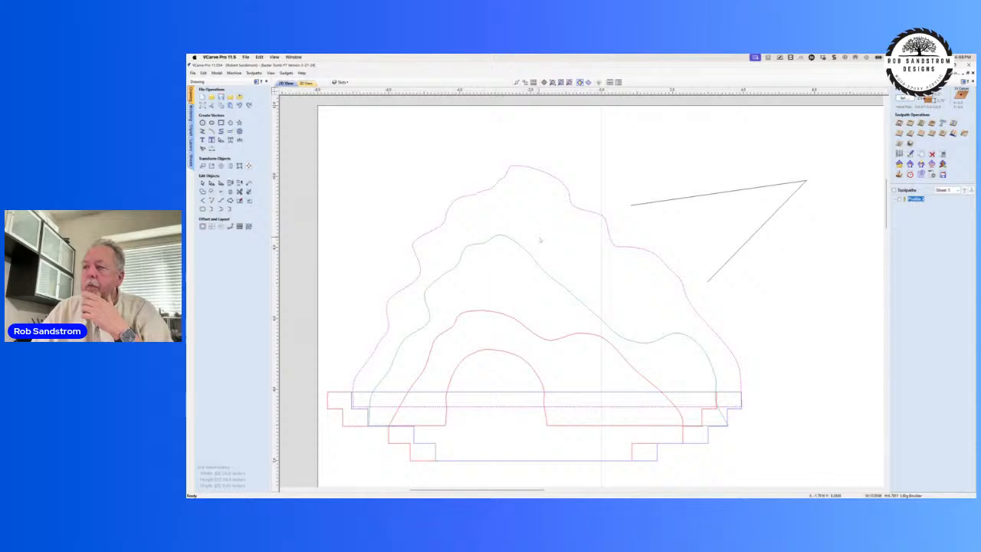
pyautogui.moveTo(539, 234); pyautogui.dragTo(594, 177, button='middle')
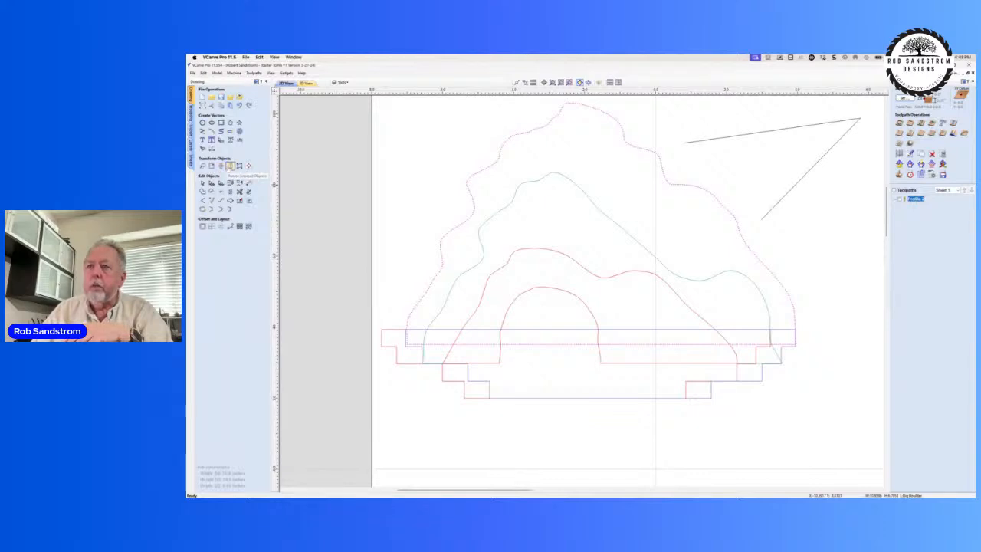
pyautogui.click(230, 166)
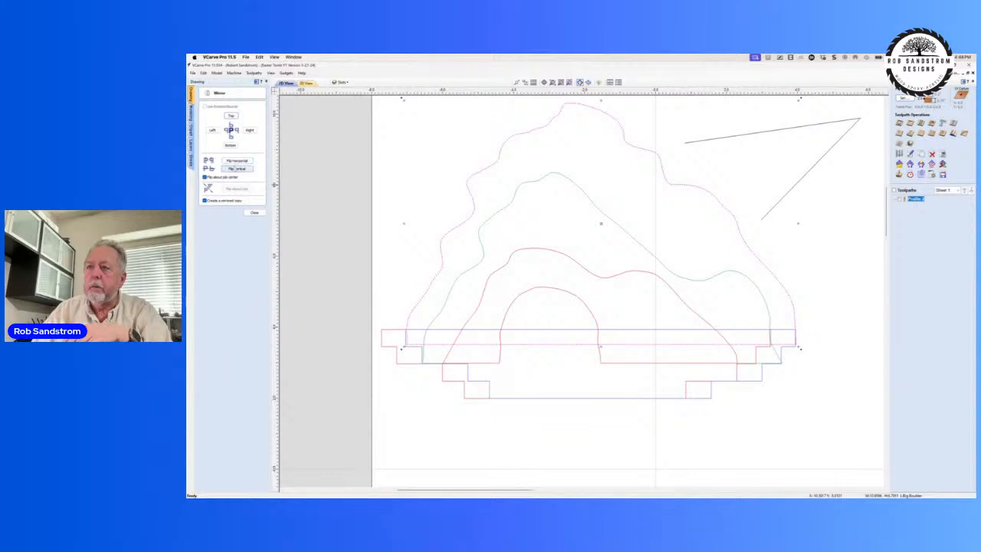
pyautogui.click(254, 212)
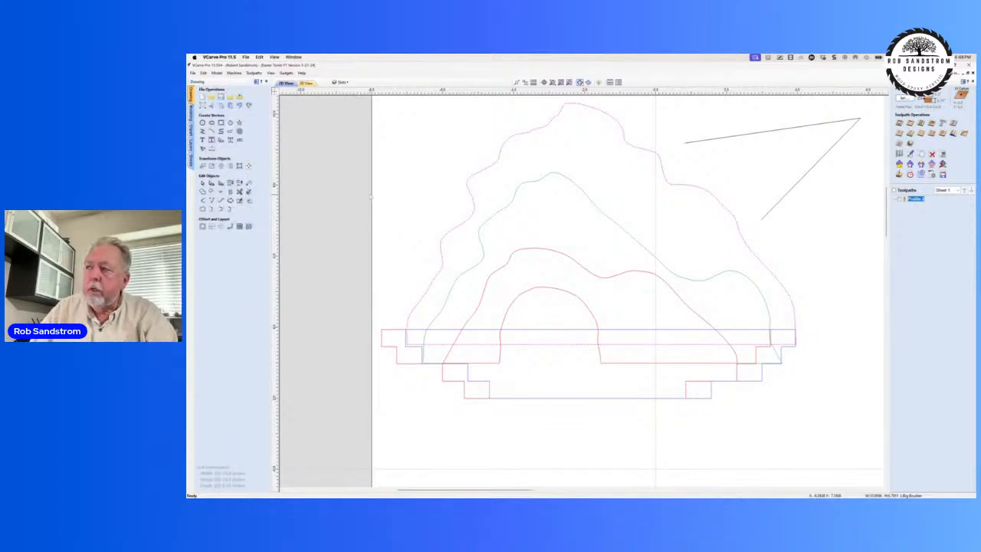
# Step: Flip the large outer hill outline vertically in place
pyautogui.click(471, 194)
pyautogui.scroll(2, 457, 203)
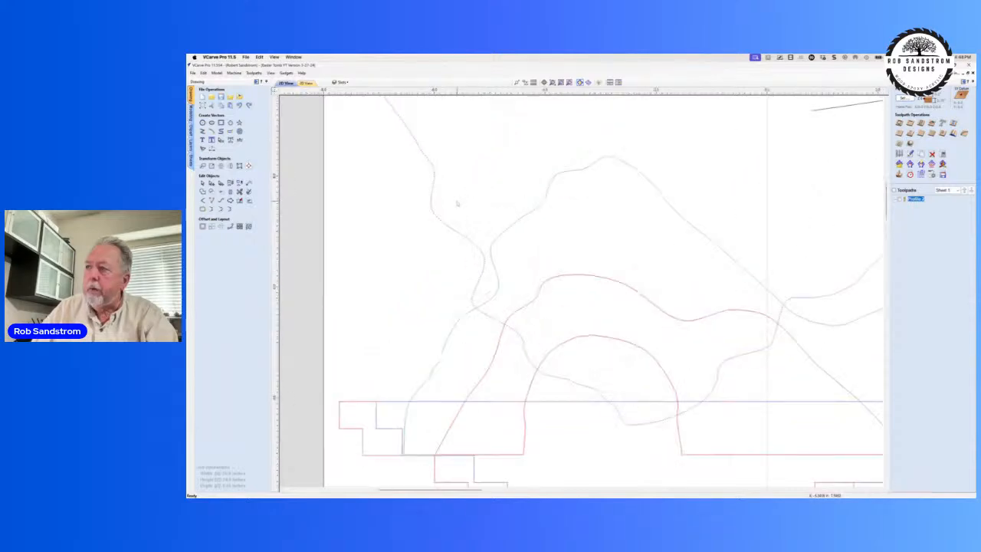
pyautogui.scroll(-6, 457, 204)
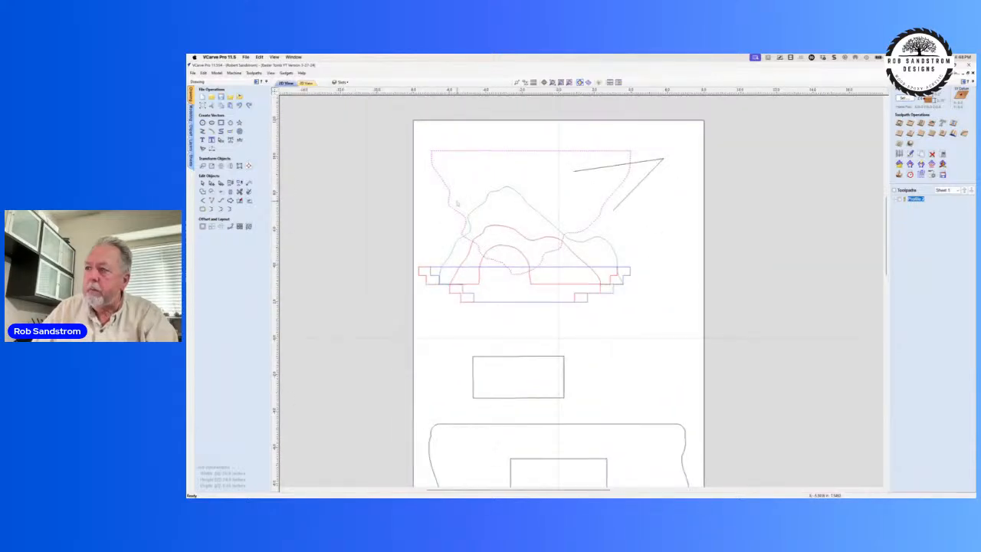
# Step: Flip the large outer hill outline vertically back upright, and mirror it horizontally twice in place
pyautogui.press('v')
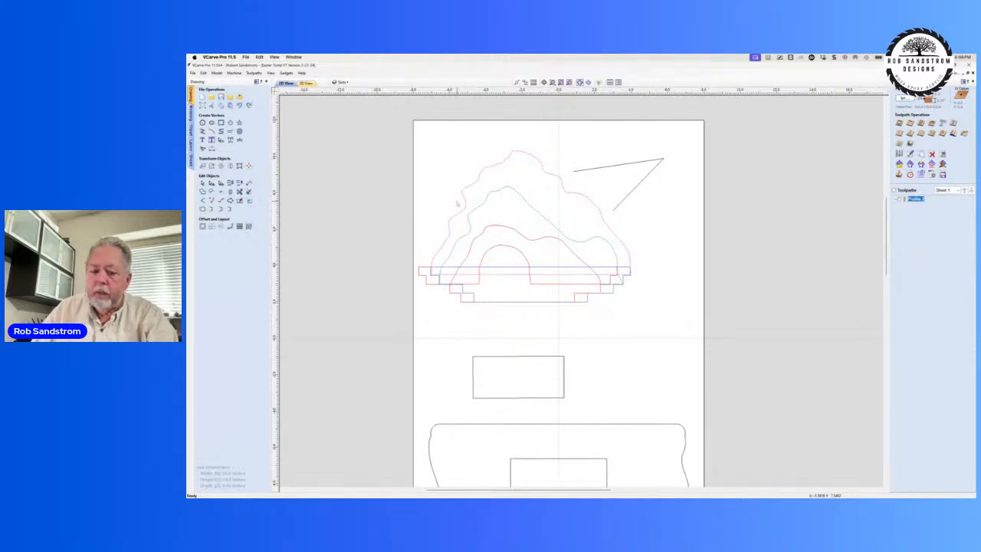
pyautogui.press('h')
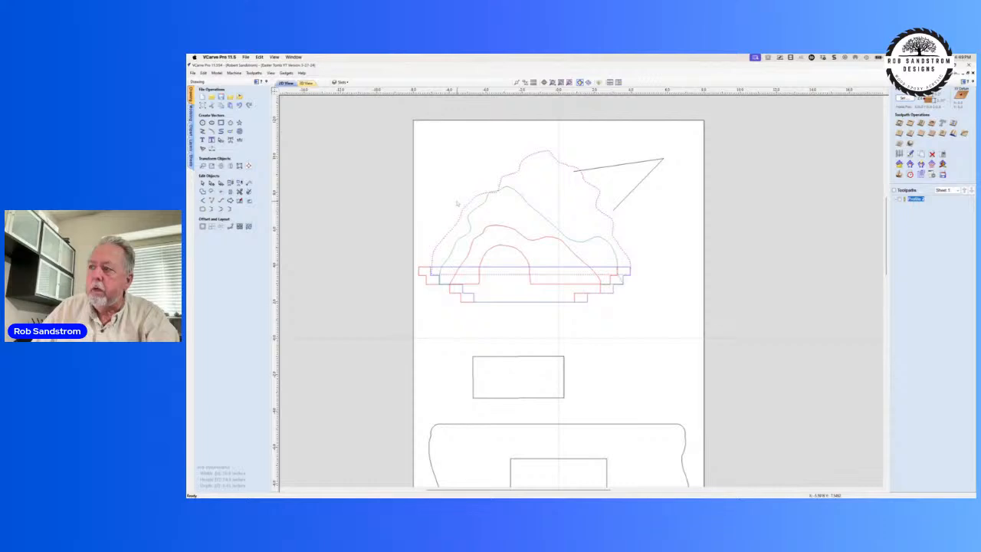
pyautogui.press('h')
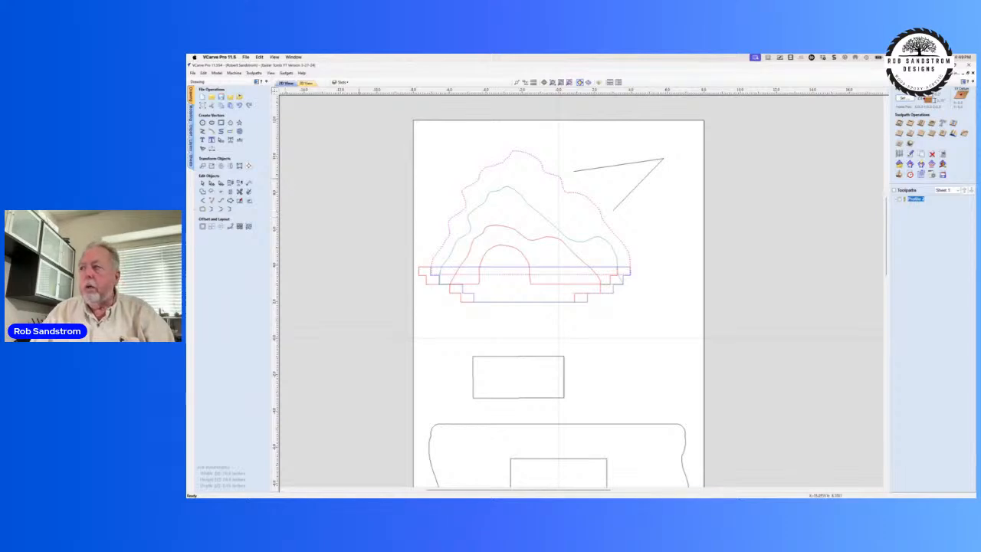
# Step: Delete the open angled line beside the hill, and mirror the large outer hill outline horizontally across the job's centre
pyautogui.click(627, 164)
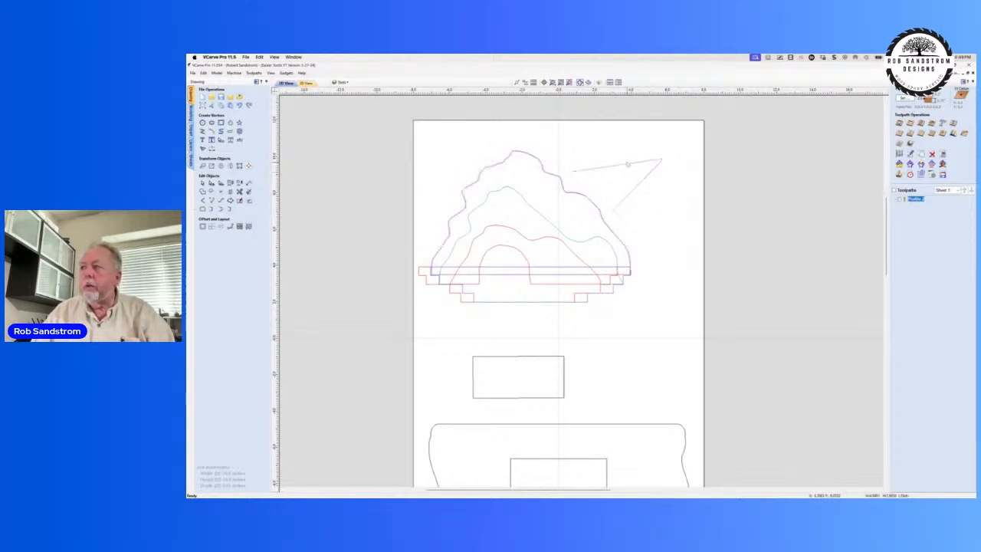
pyautogui.press('Delete')
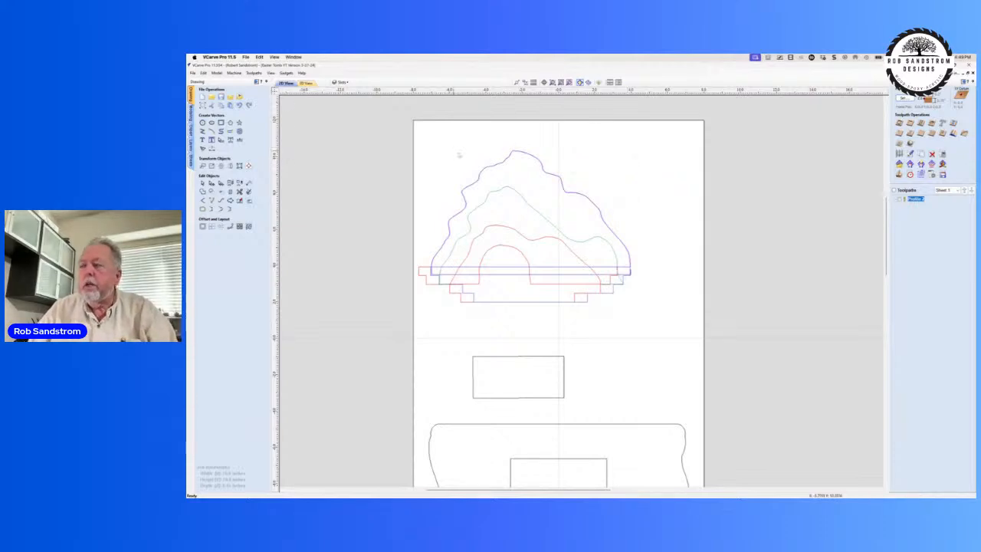
pyautogui.click(486, 169)
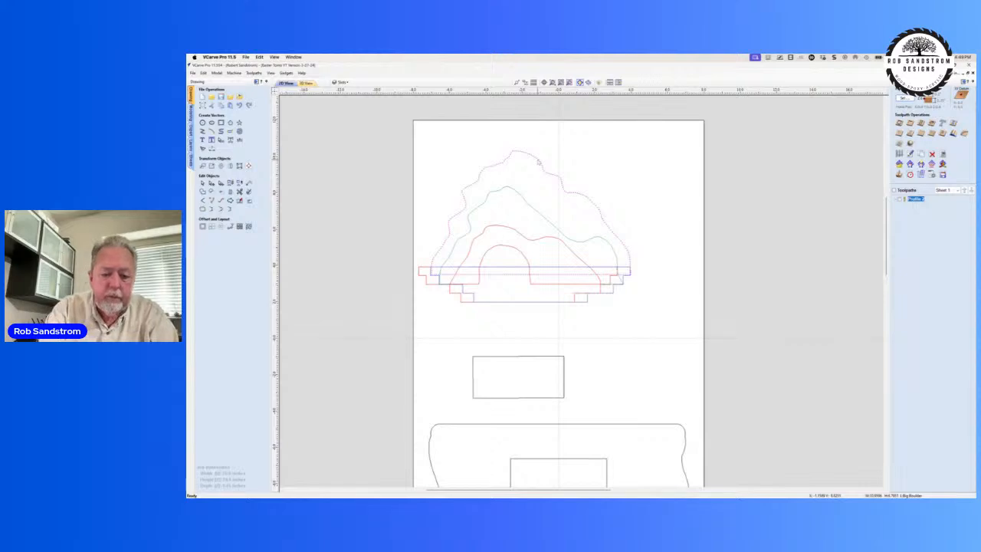
pyautogui.hotkey('shift', 'h')
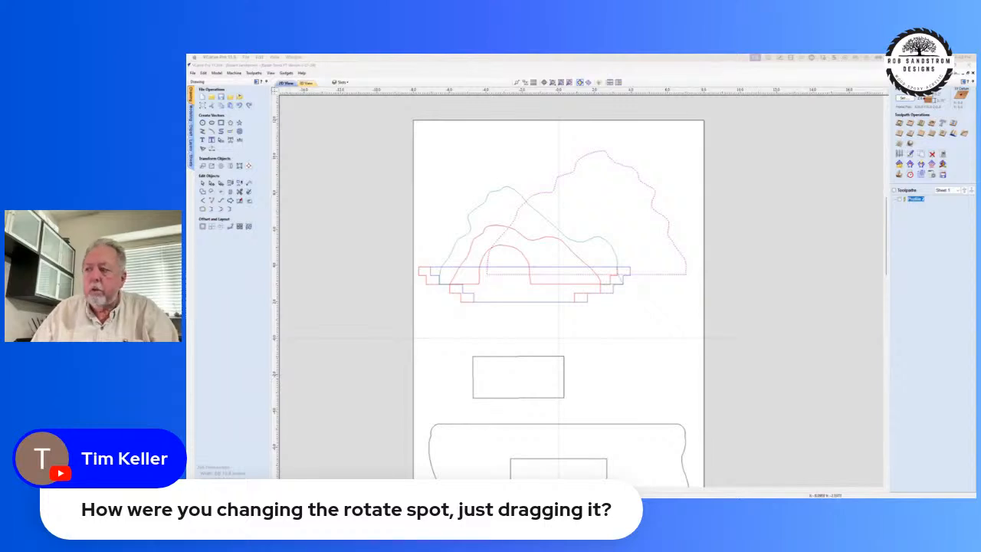
# Step: Move the upper rectangle's rotation pivot to its upper-left corner and to a point inside it, swing it freehand, and deselect it
pyautogui.click(526, 356)
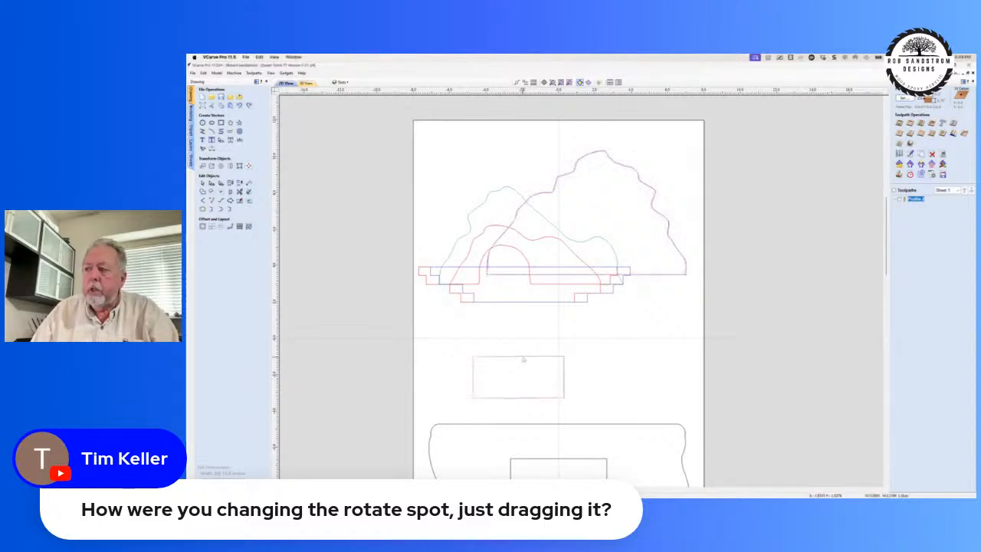
pyautogui.press('r')
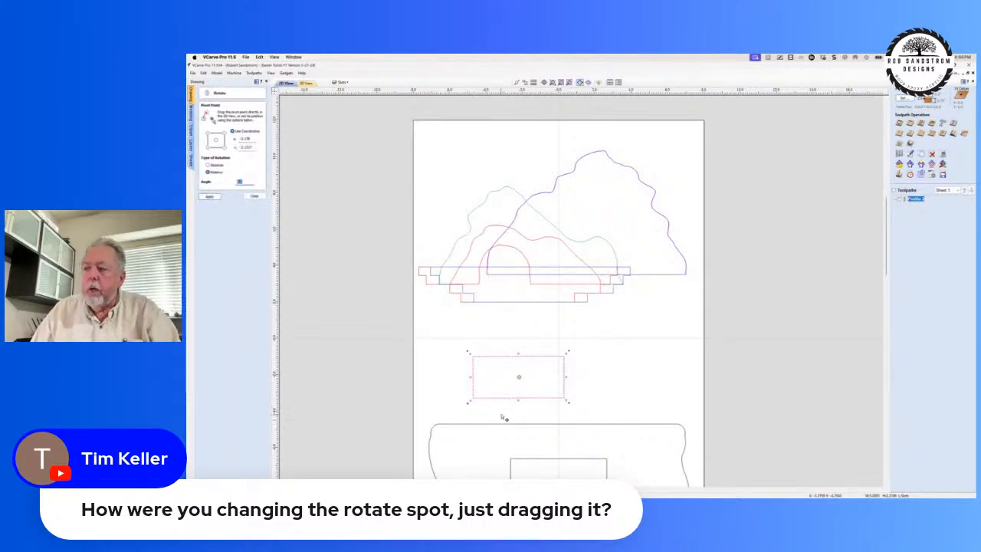
pyautogui.click(520, 376)
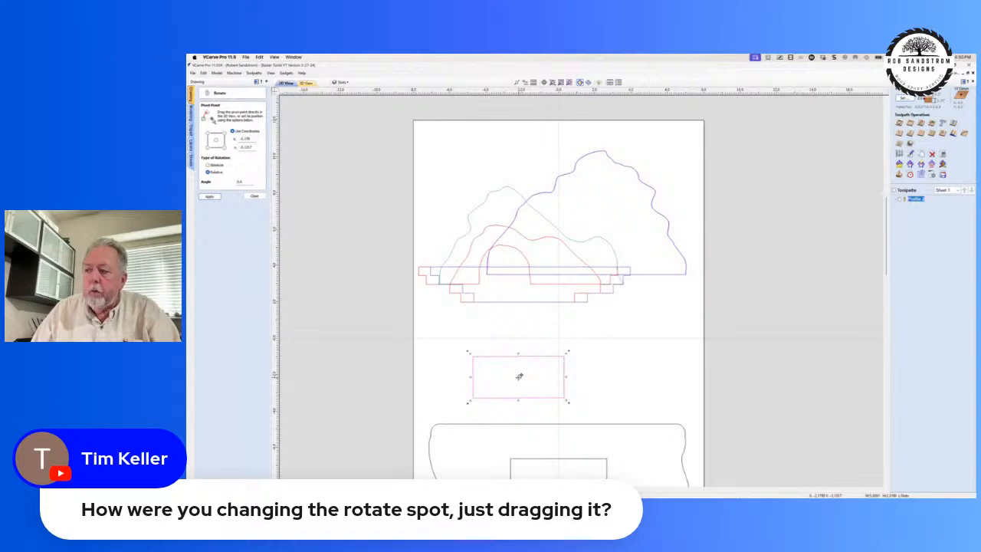
pyautogui.moveTo(519, 376); pyautogui.dragTo(474, 357)
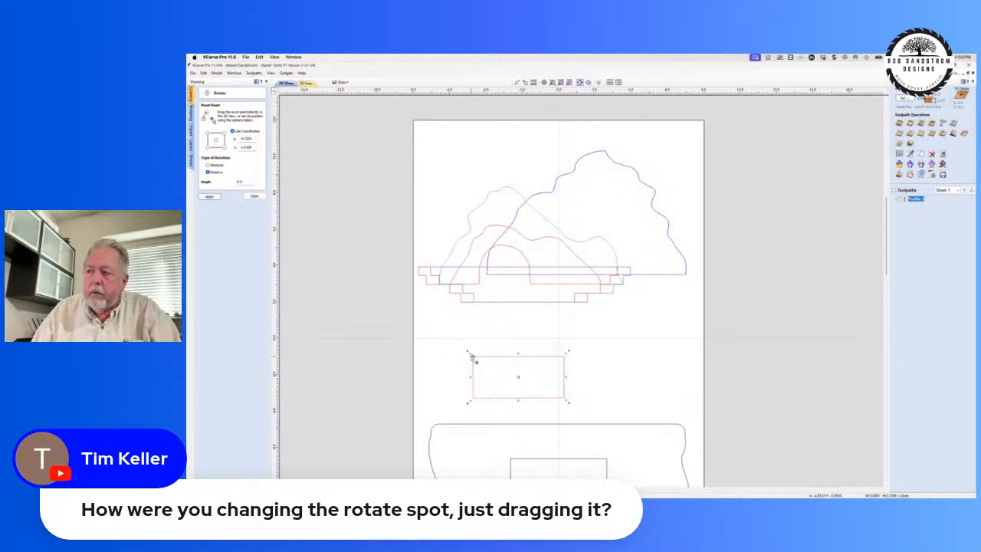
pyautogui.moveTo(474, 355); pyautogui.dragTo(505, 361)
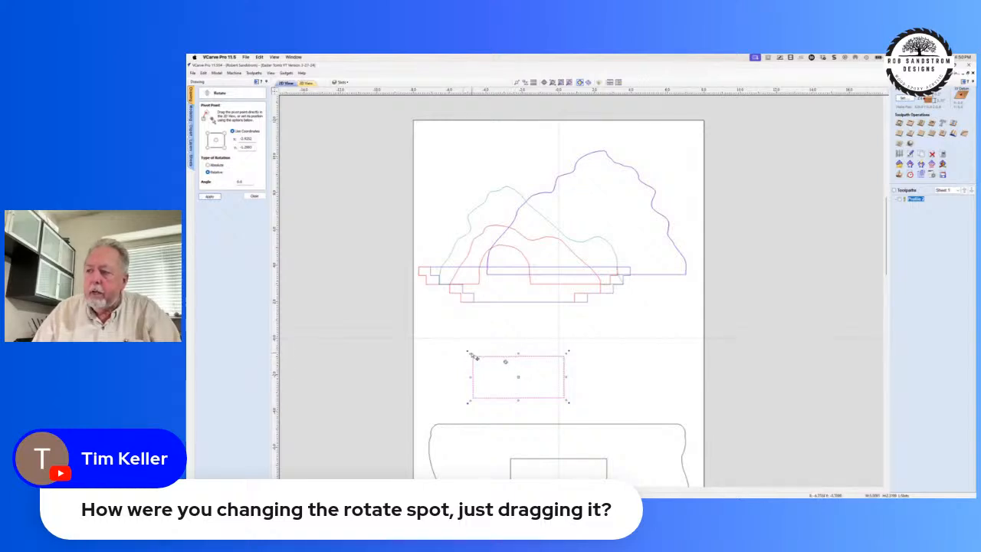
pyautogui.moveTo(469, 354)
pyautogui.mouseDown()
pyautogui.moveTo(458, 375)
pyautogui.moveTo(464, 347)
pyautogui.mouseUp()
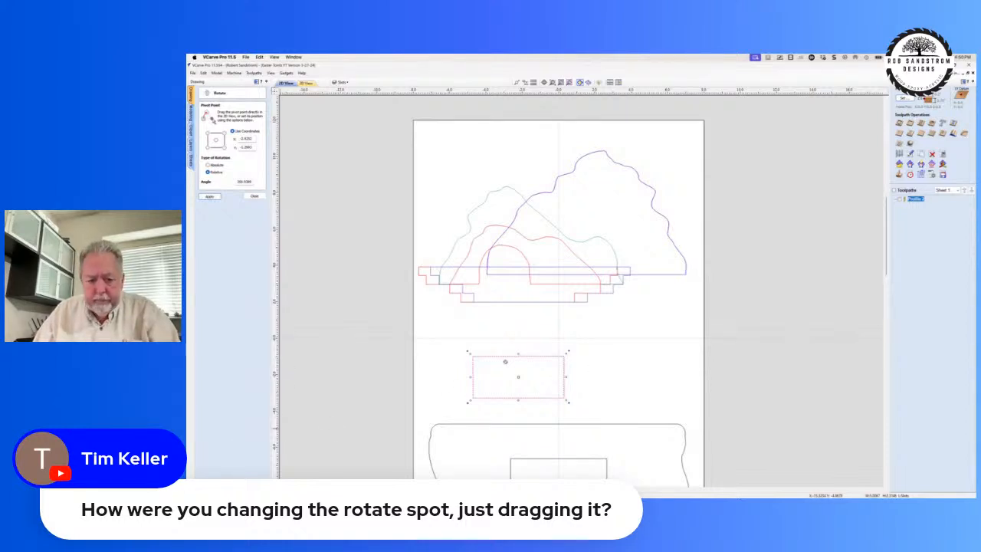
pyautogui.click(464, 322)
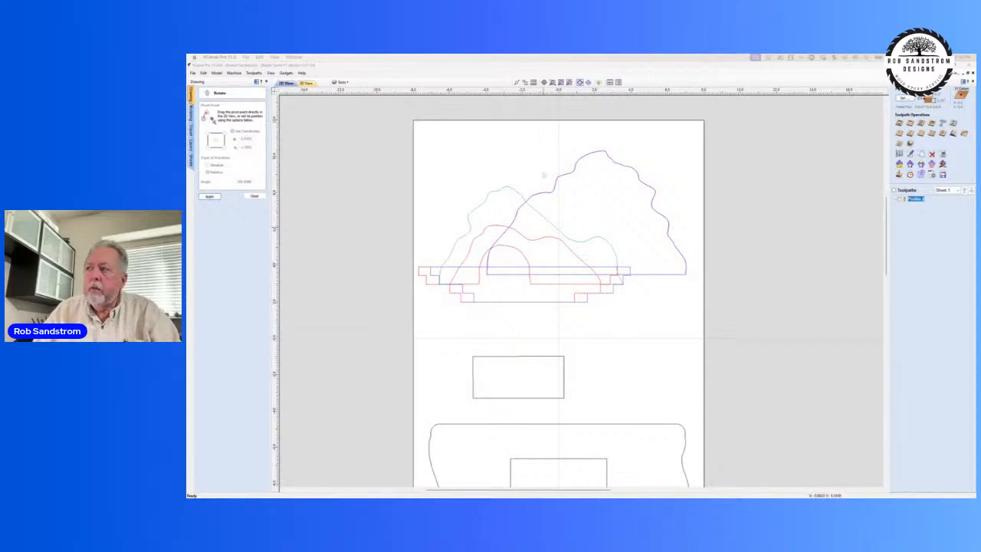
# Step: Create a horizontally mirrored copy of the large outer hill outline in place, and undo the copy
pyautogui.click(549, 189)
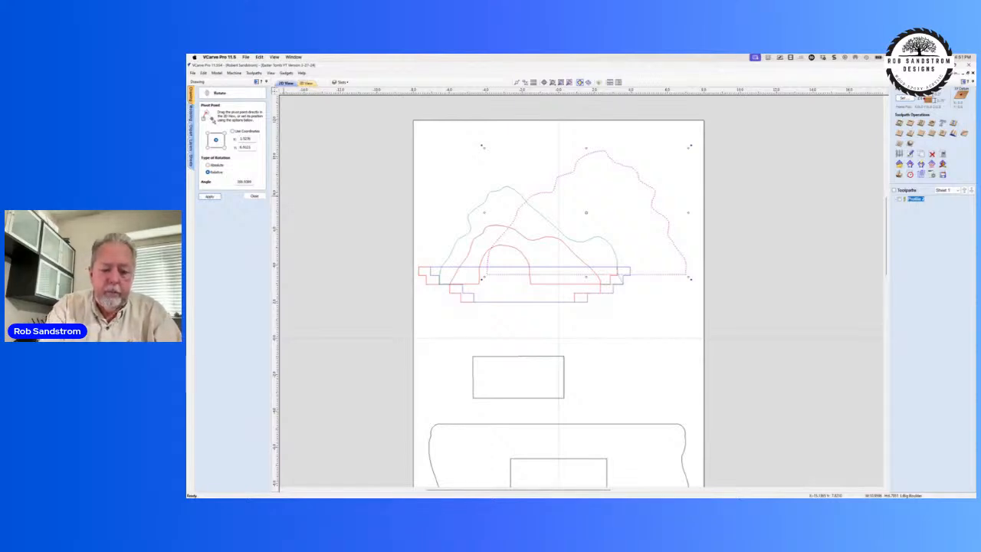
pyautogui.hotkey('ctrl', 'h')
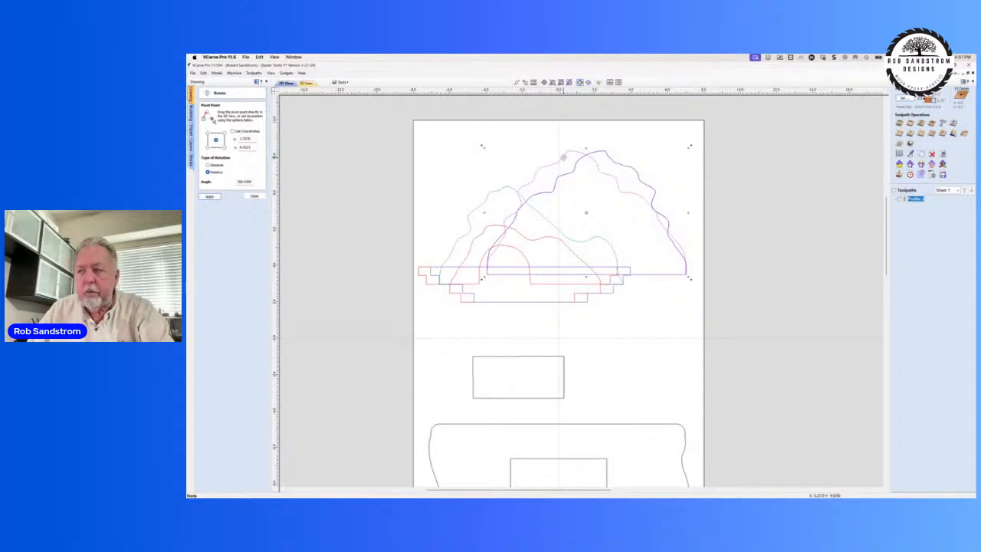
pyautogui.moveTo(563, 158); pyautogui.dragTo(563, 157)
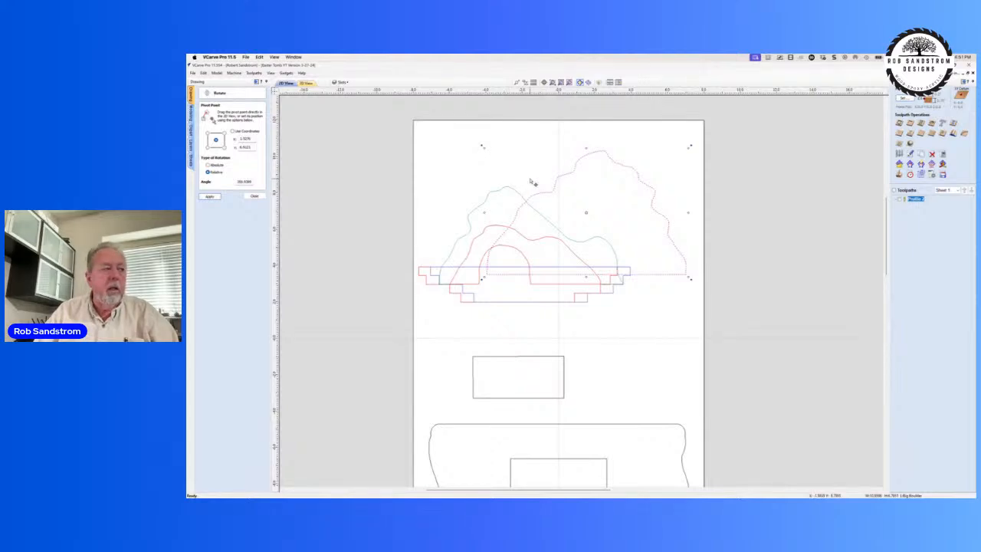
# Step: Flip the large outer hill outline horizontally in place, and mirror it across the job's centre to its left side
pyautogui.press('h')
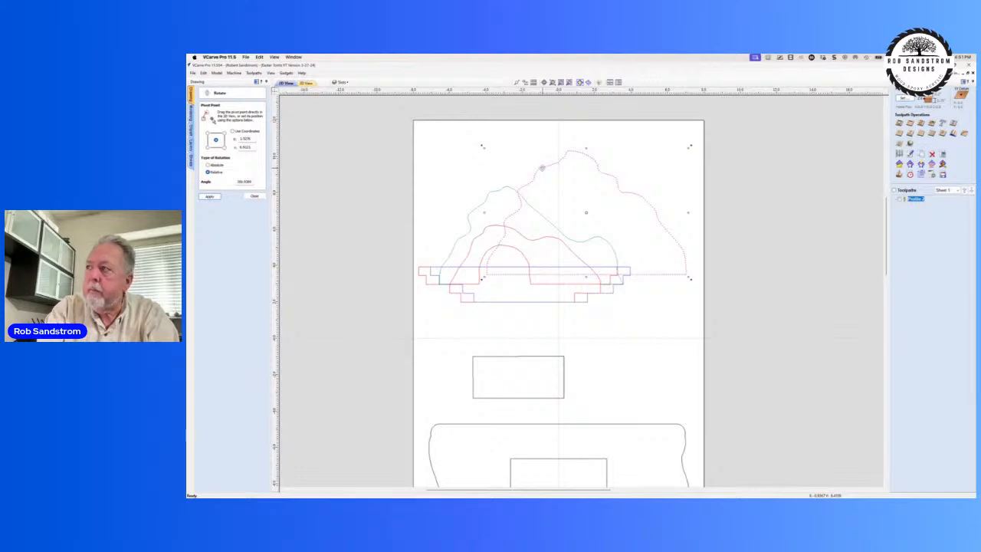
pyautogui.moveTo(542, 167); pyautogui.dragTo(546, 172)
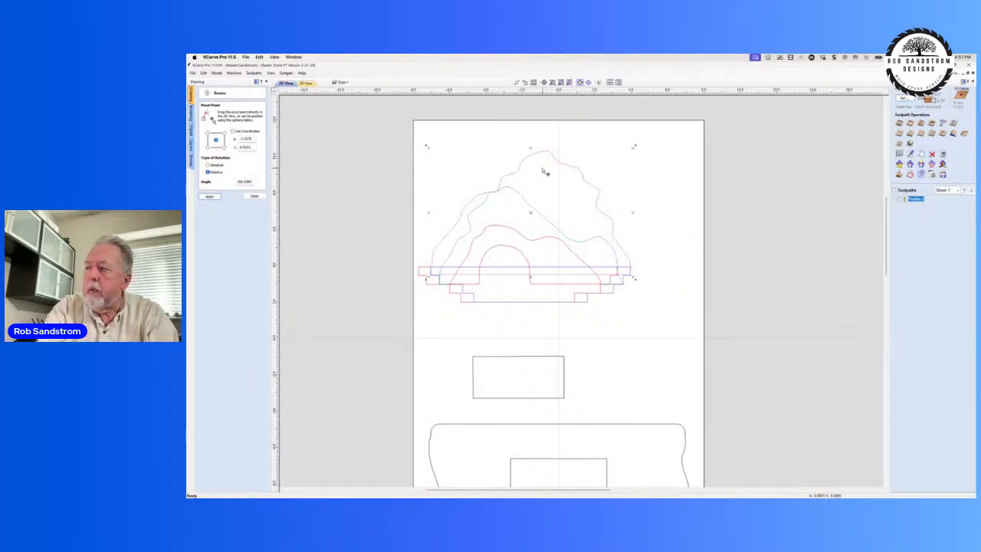
pyautogui.hotkey('shift', 'h')
pyautogui.hotkey('shift', 'h')
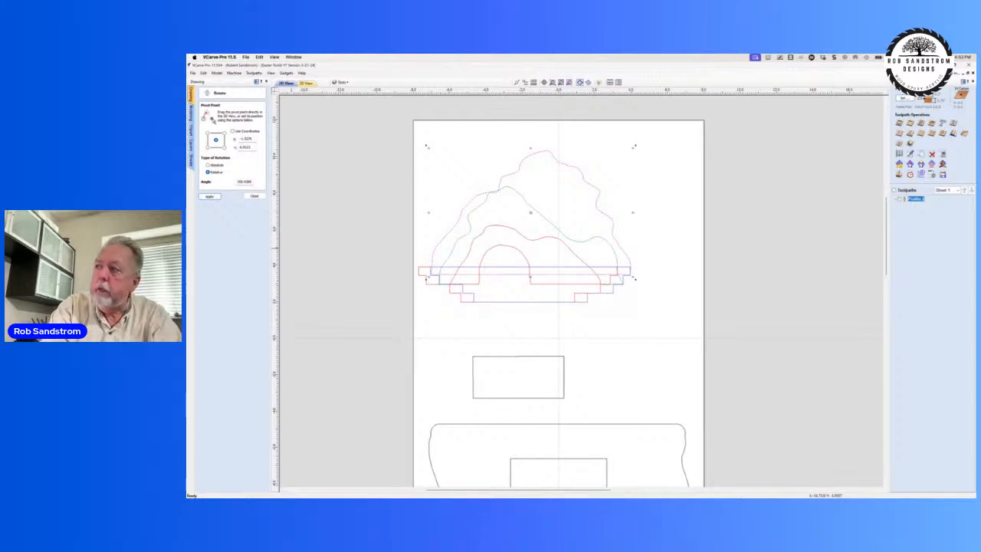
# Step: Create a horizontally mirrored copy of the large outer hill outline across the job's centre, and delete the copy
pyautogui.hotkey('ctrl', 'shift', 'h')
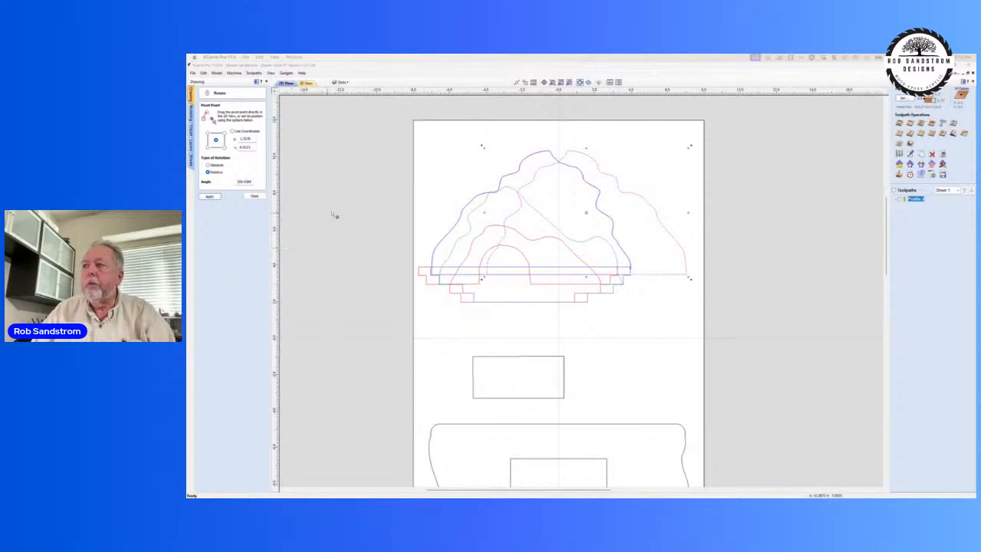
pyautogui.click(602, 172)
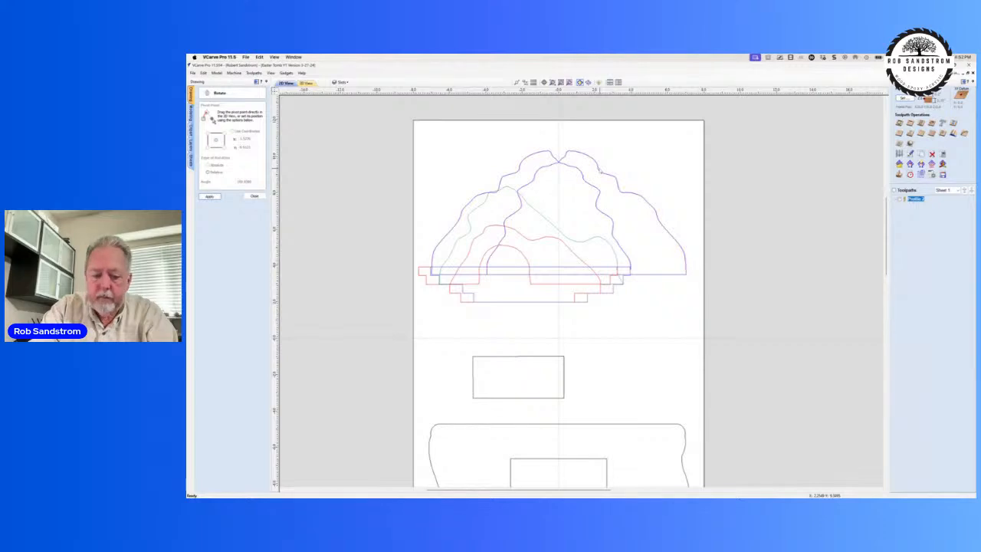
pyautogui.press('super')
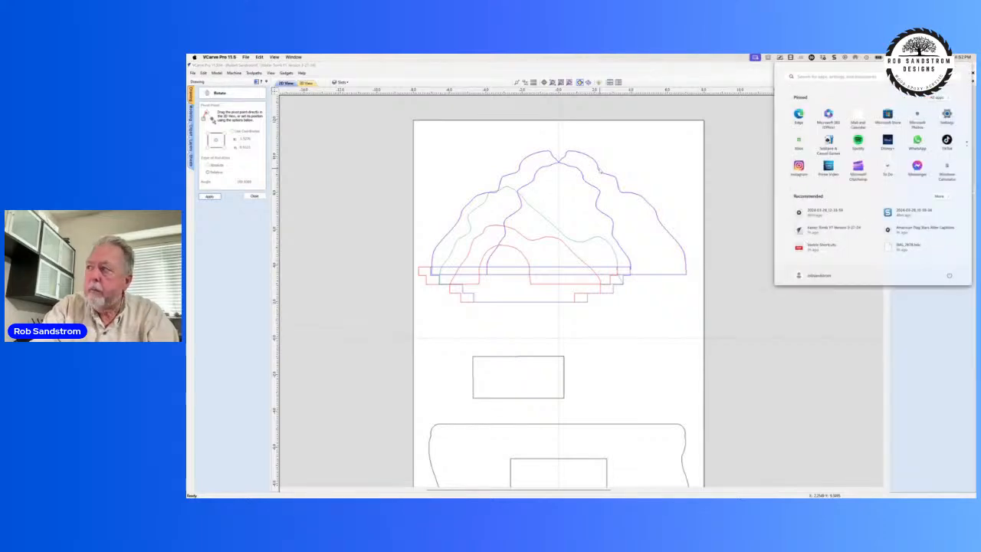
pyautogui.press('Escape')
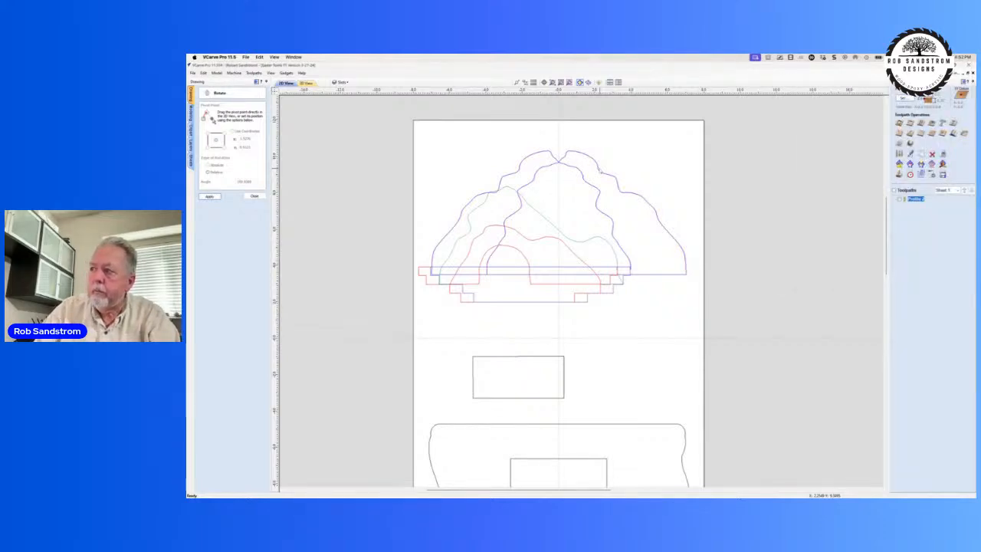
pyautogui.click(598, 169)
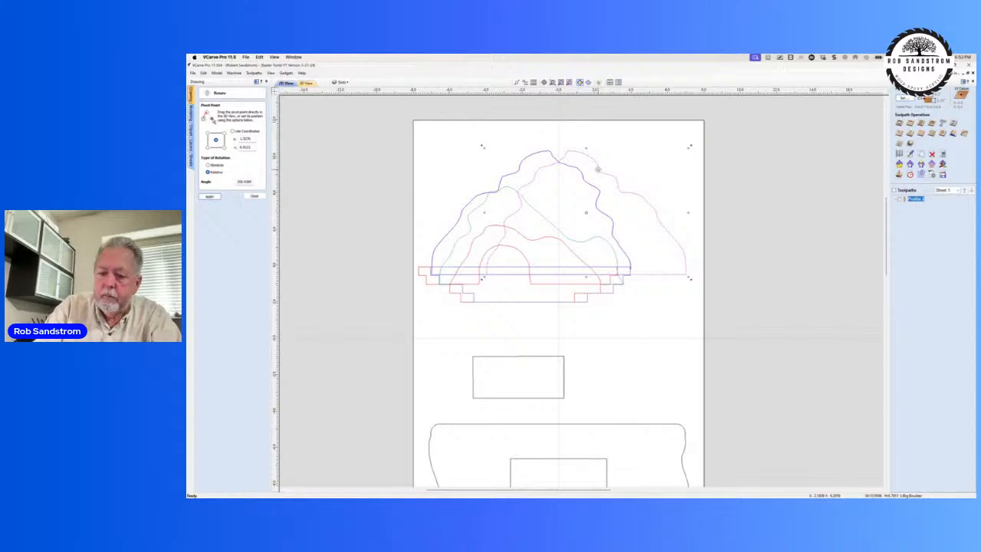
pyautogui.press('Delete')
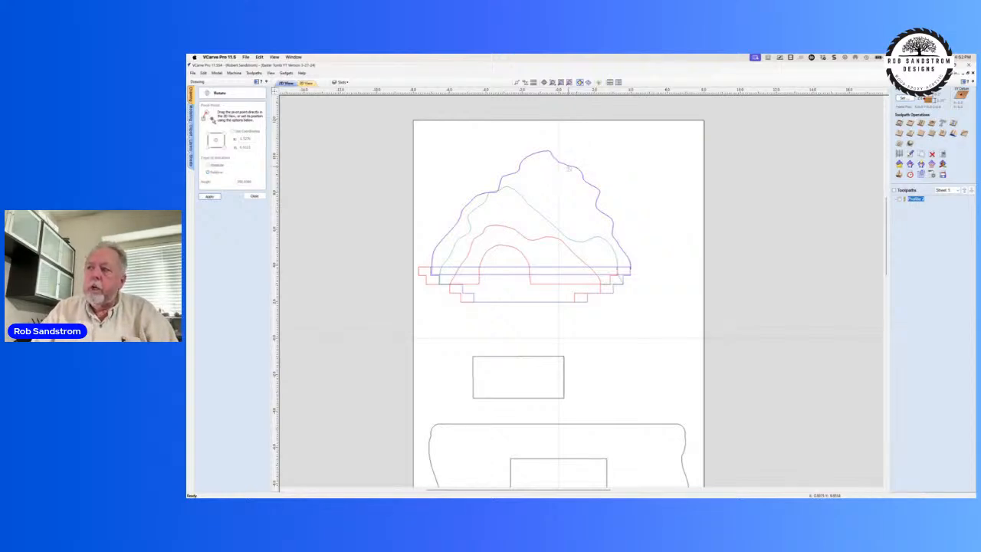
# Step: Select the large outer hill outline and mirror it vertically across the job's centre
pyautogui.click(568, 168)
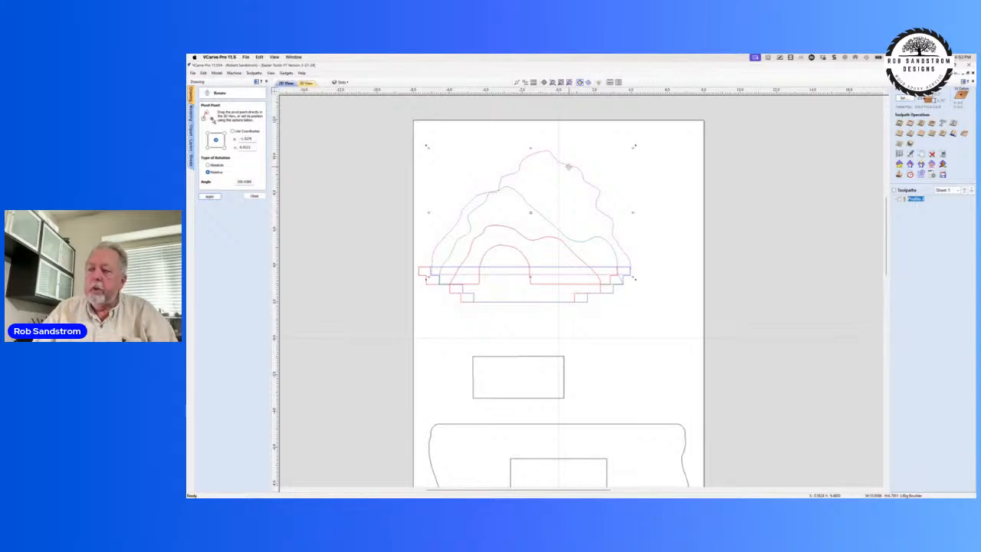
pyautogui.moveTo(568, 166); pyautogui.dragTo(568, 166)
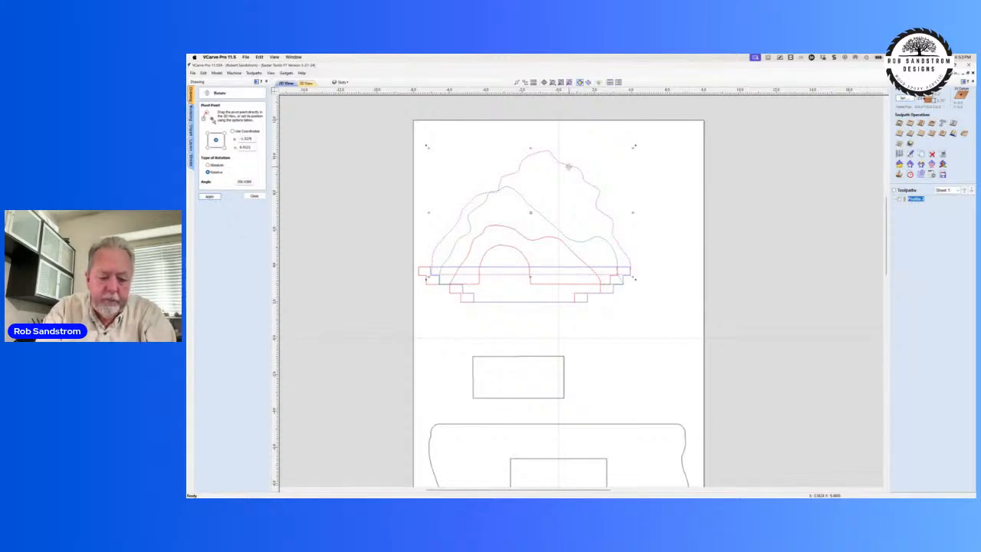
pyautogui.moveTo(568, 167); pyautogui.dragTo(572, 170)
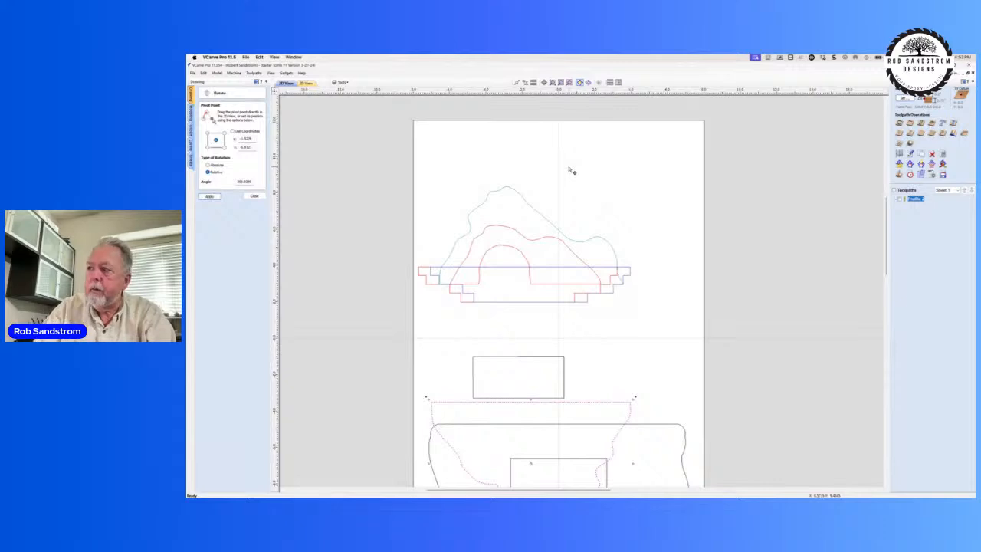
pyautogui.moveTo(551, 291); pyautogui.dragTo(549, 134, button='middle')
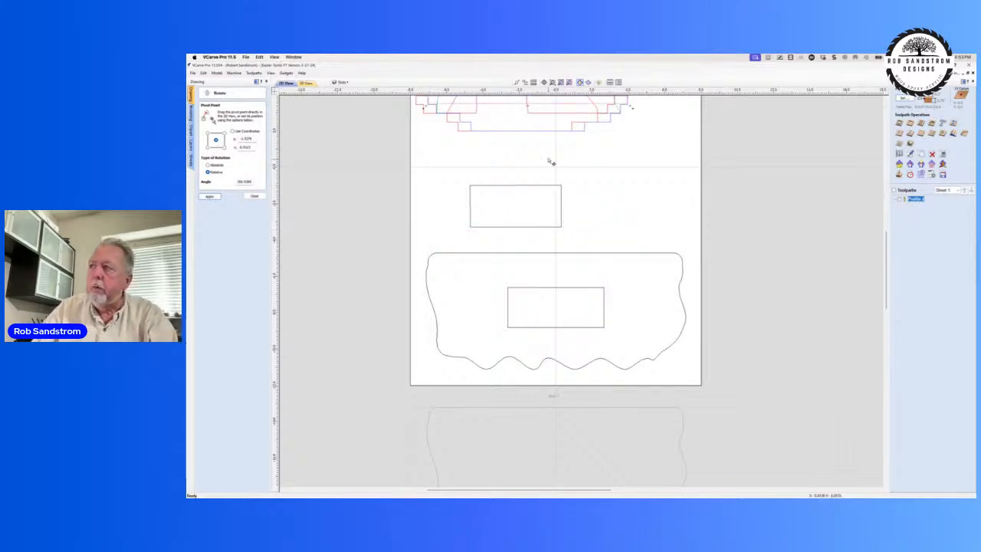
pyautogui.scroll(2, 550, 161)
pyautogui.scroll(-3, 551, 161)
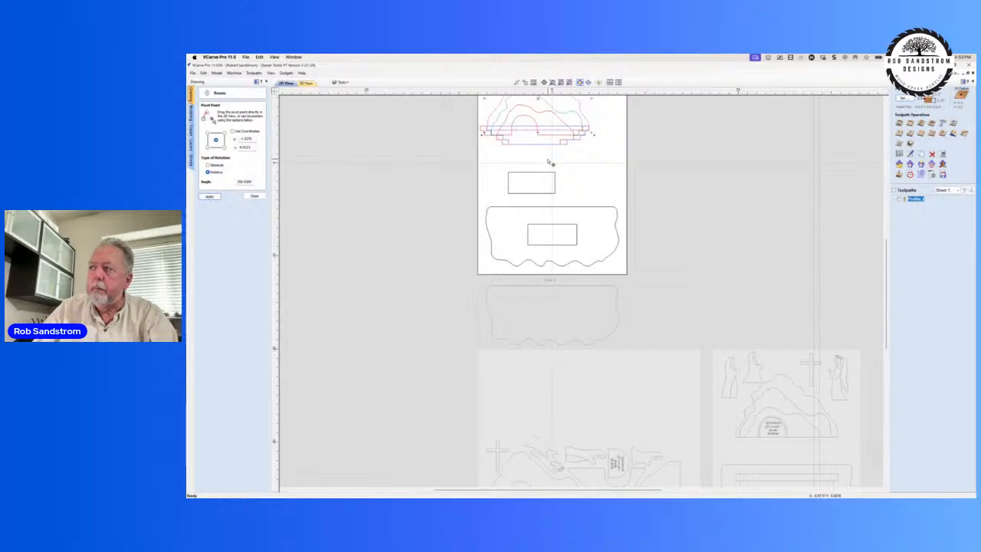
pyautogui.moveTo(544, 215); pyautogui.dragTo(542, 238, button='middle')
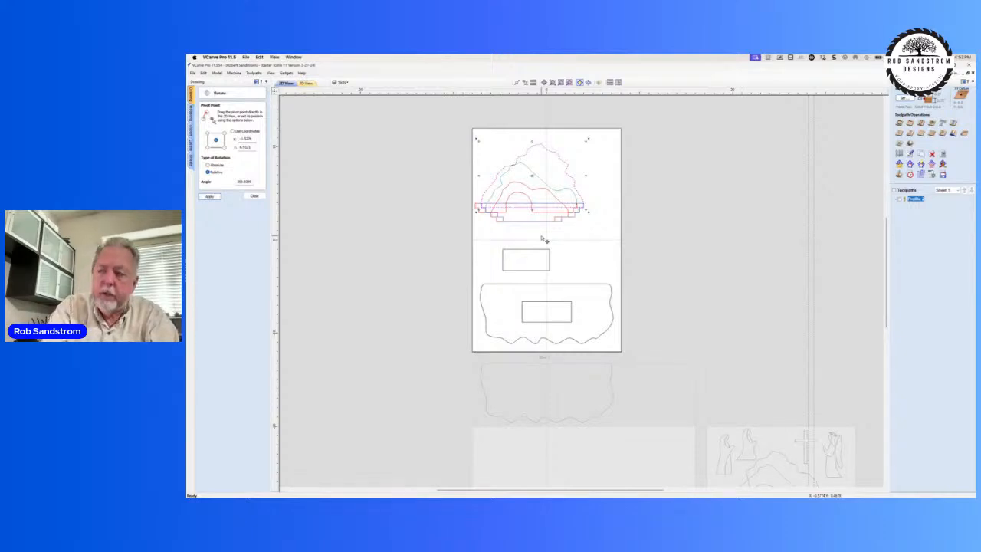
pyautogui.hotkey('ctrl', 'shift', 'c')
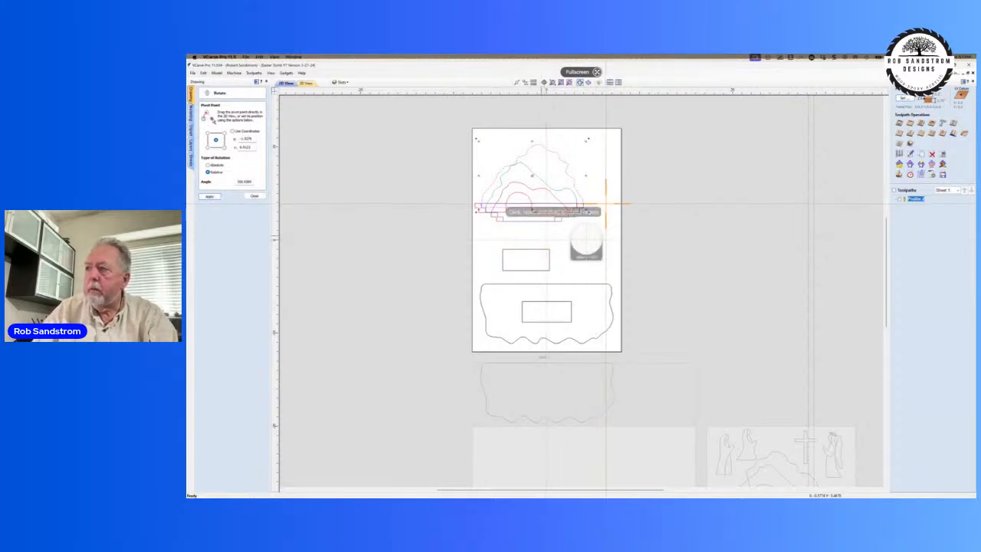
pyautogui.press('Escape')
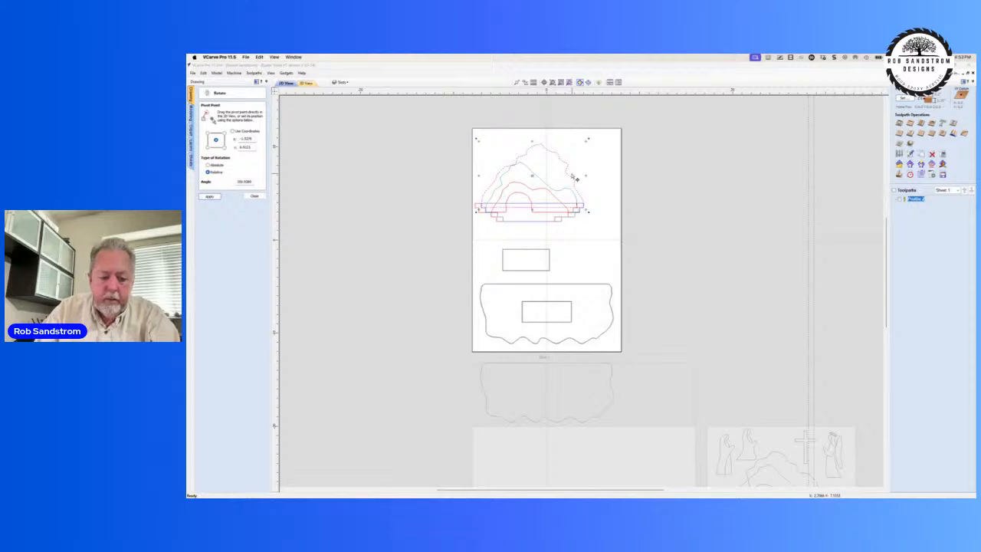
pyautogui.hotkey('ctrl', 'shift', 'c')
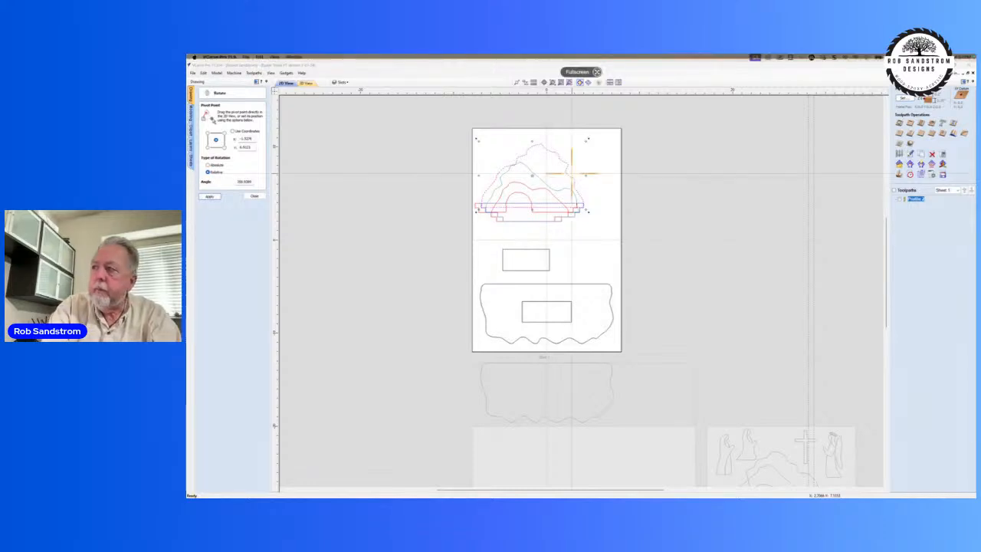
pyautogui.press('Escape')
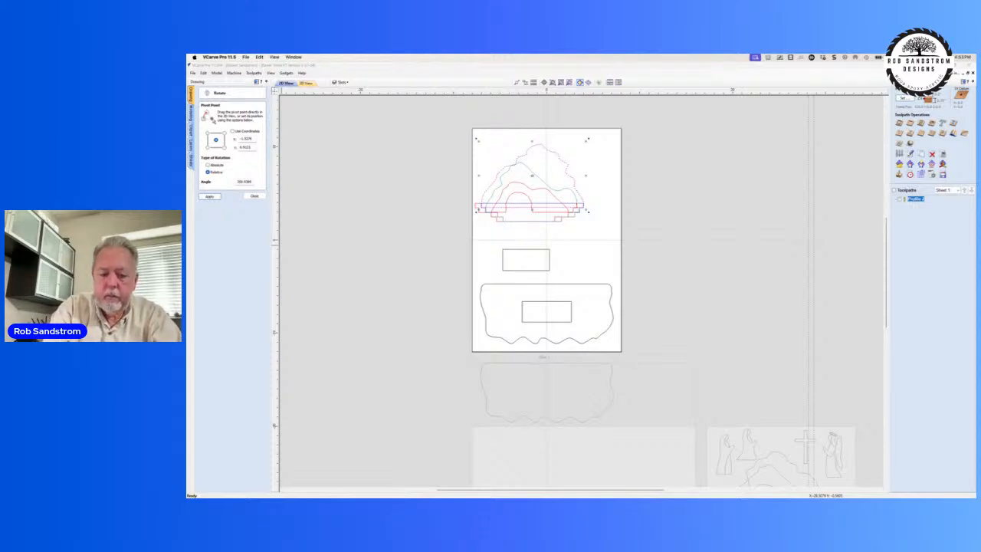
pyautogui.hotkey('ctrl', 'shift', 'c')
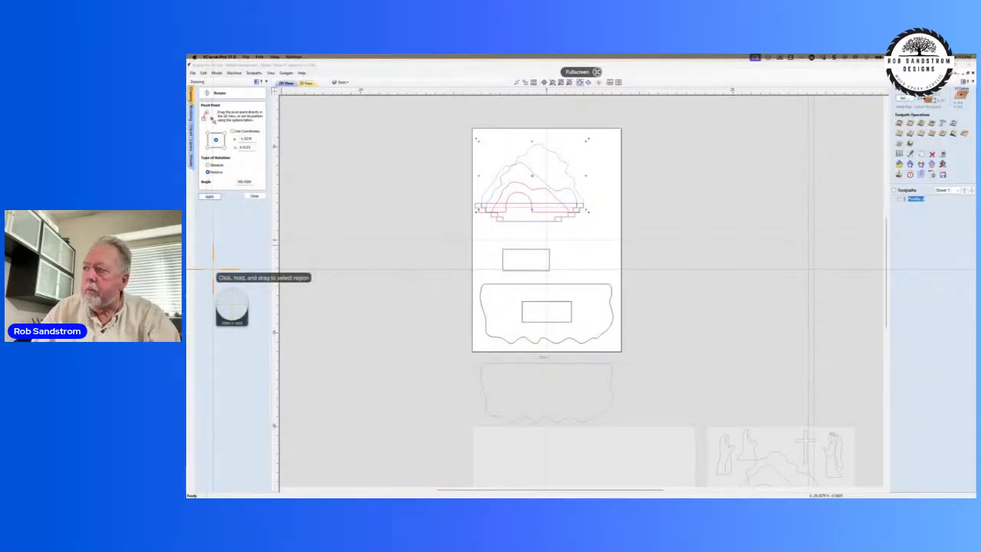
pyautogui.press('Escape')
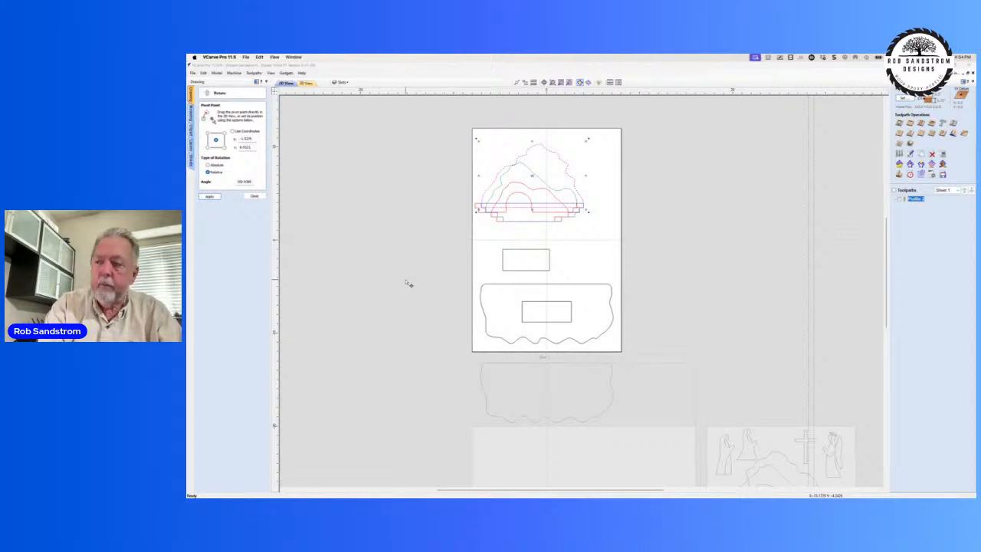
pyautogui.hotkey('ctrl', 'shift', 'c')
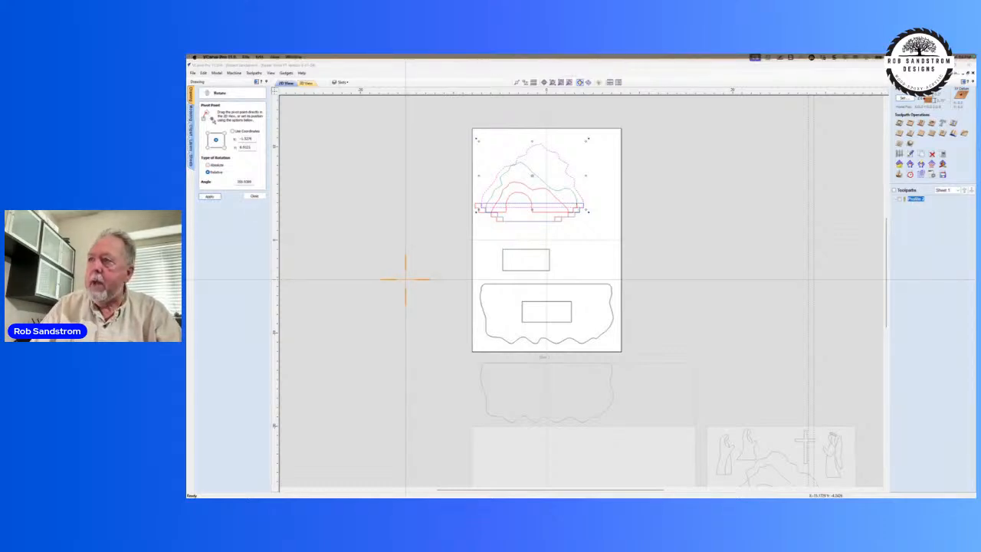
pyautogui.click(405, 281)
pyautogui.press('Escape')
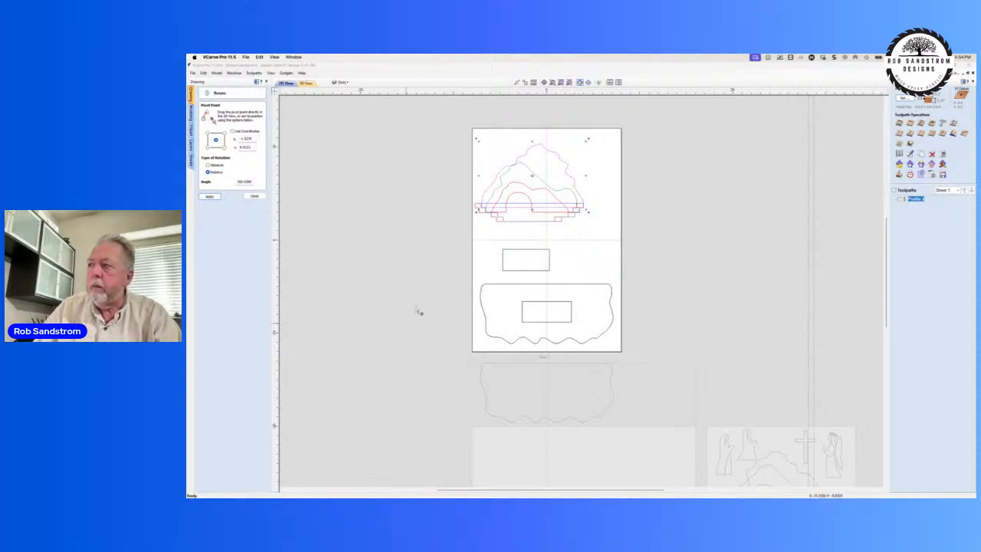
# Step: Place a copy of the large outer hill outline level with the original to its right, and delete the copy
pyautogui.click(609, 202)
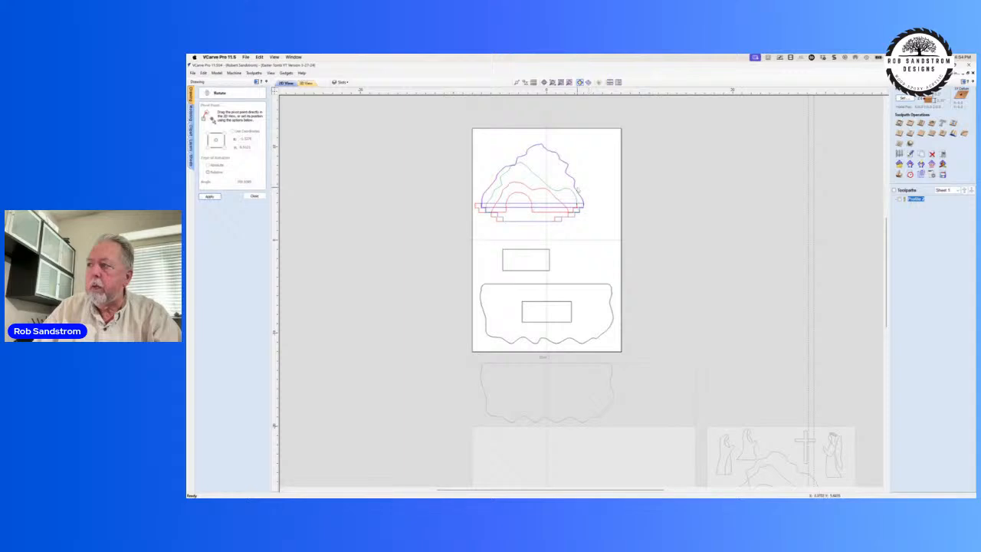
pyautogui.click(576, 187)
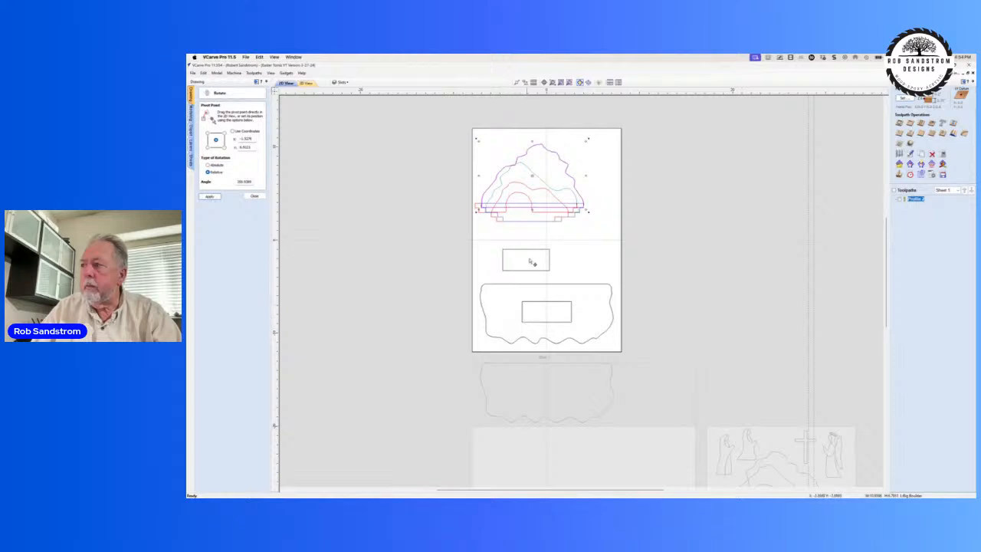
pyautogui.scroll(2, 546, 228)
pyautogui.scroll(-2, 562, 161)
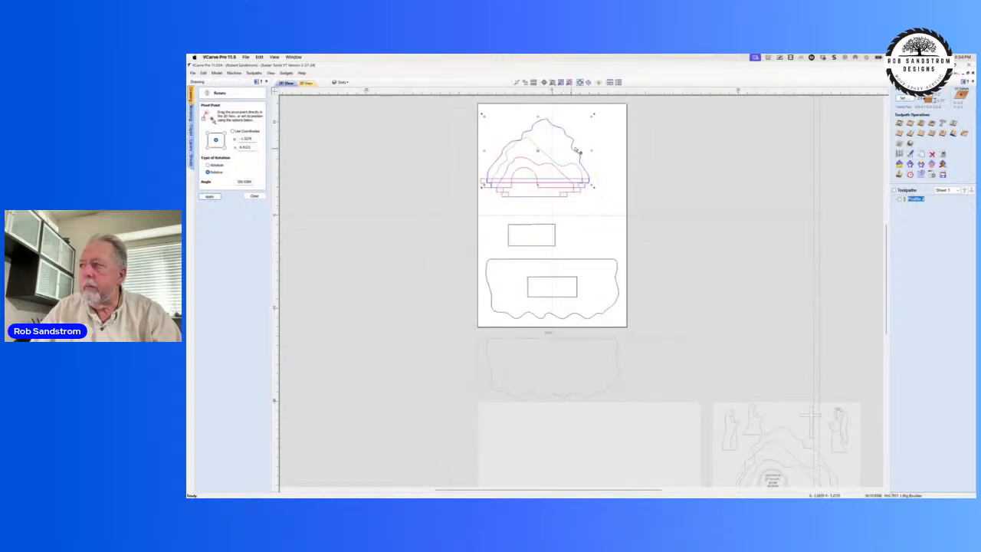
pyautogui.click(577, 148)
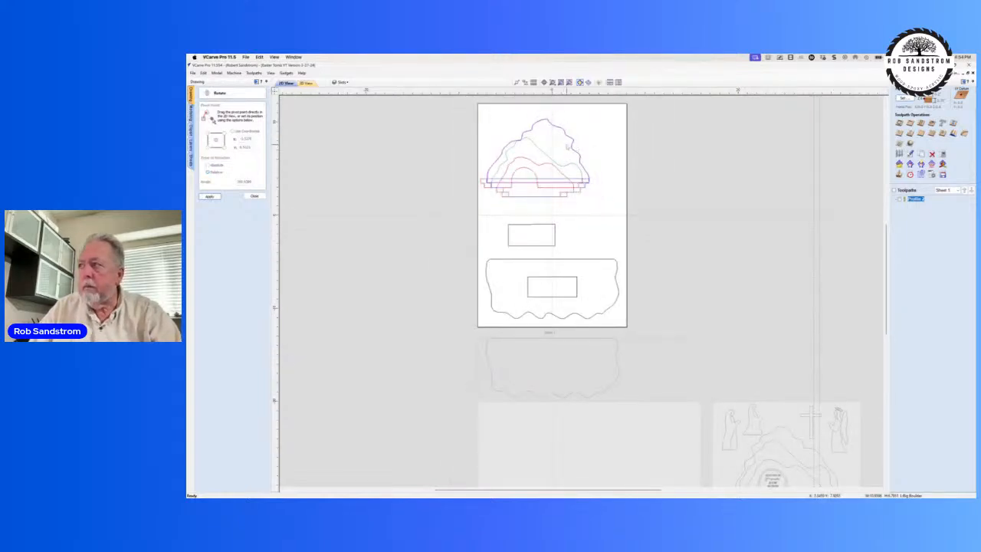
pyautogui.click(569, 146)
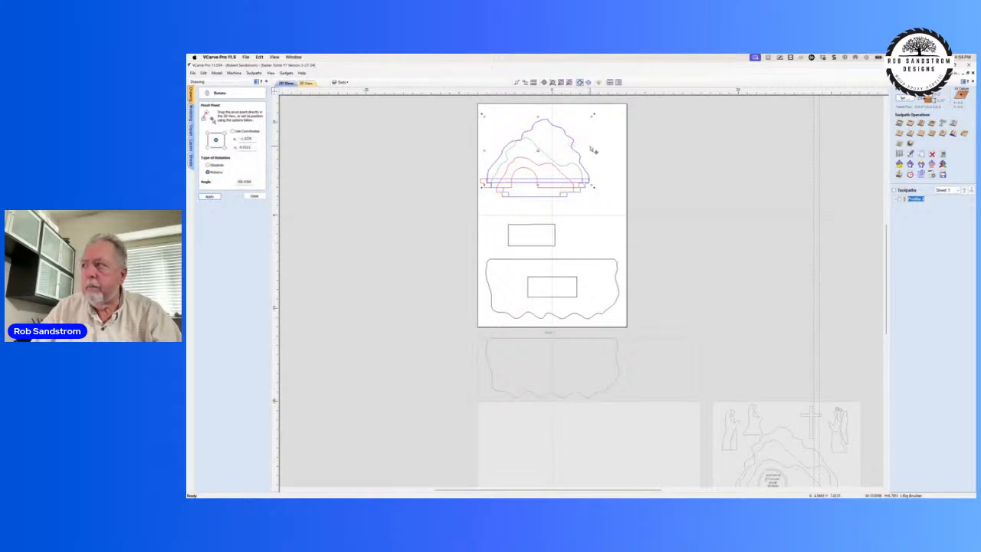
pyautogui.click(590, 147)
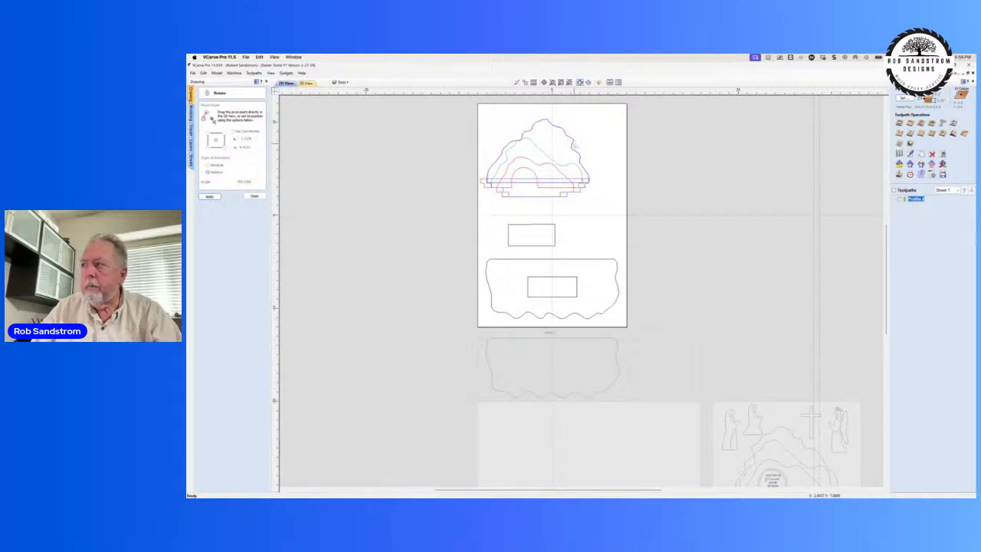
pyautogui.click(571, 143)
pyautogui.moveTo(570, 143); pyautogui.dragTo(634, 143)
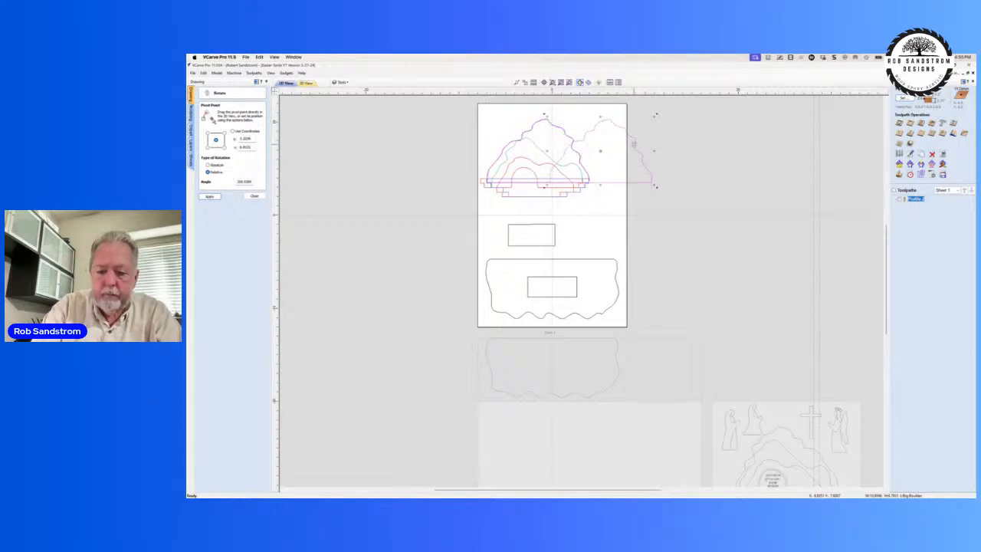
pyautogui.press('Delete')
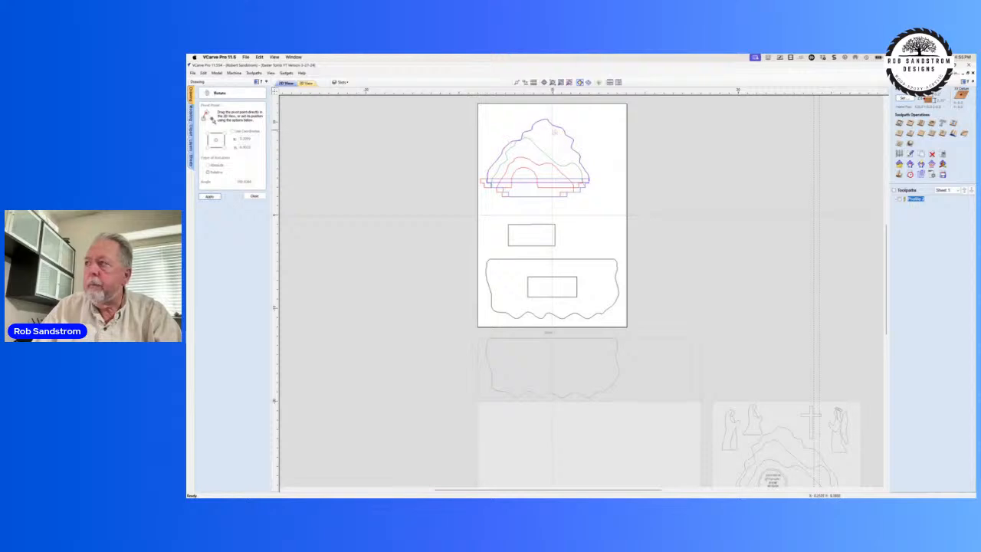
# Step: Place a second copy of the large outer hill outline slightly higher and to the right, and delete it
pyautogui.click(556, 128)
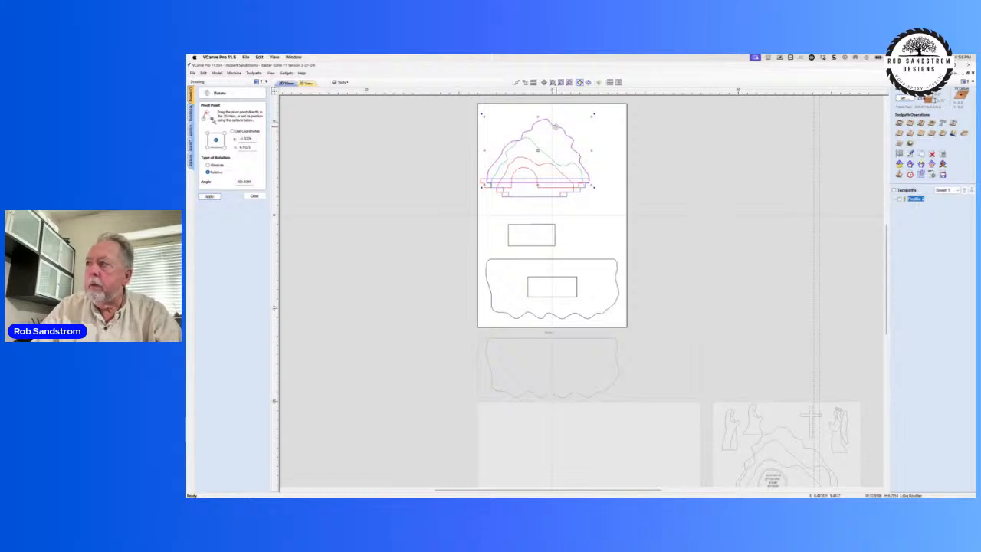
pyautogui.moveTo(555, 127); pyautogui.dragTo(610, 125)
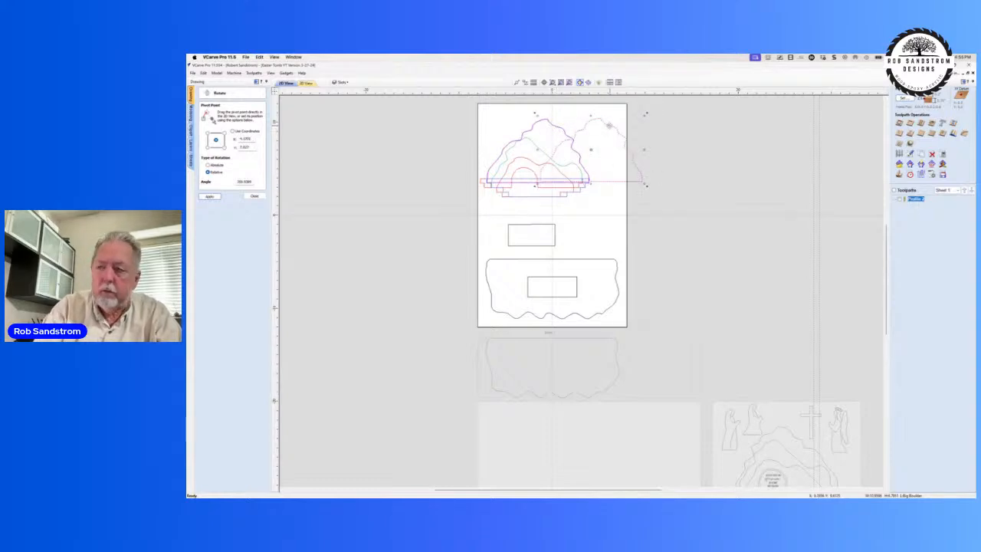
pyautogui.press('Delete')
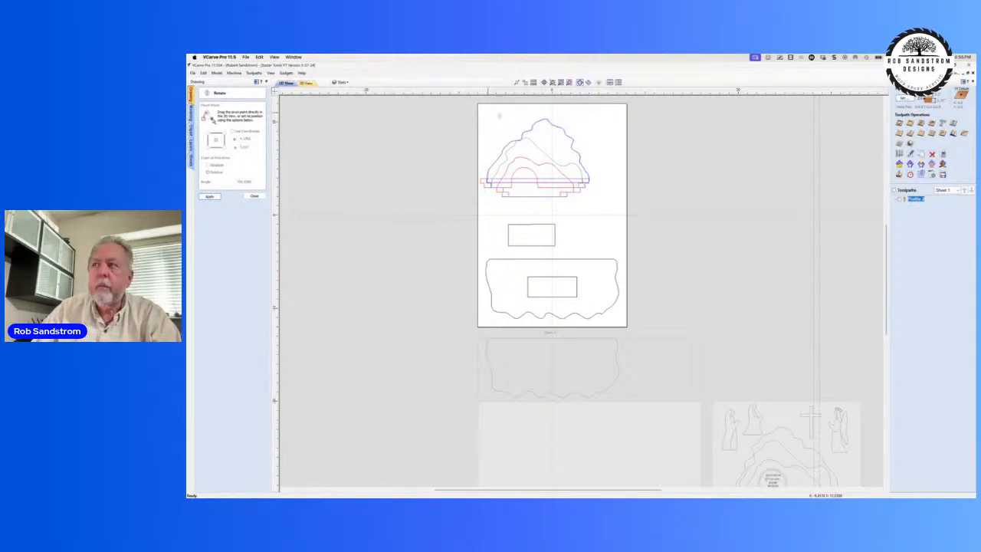
pyautogui.click(534, 124)
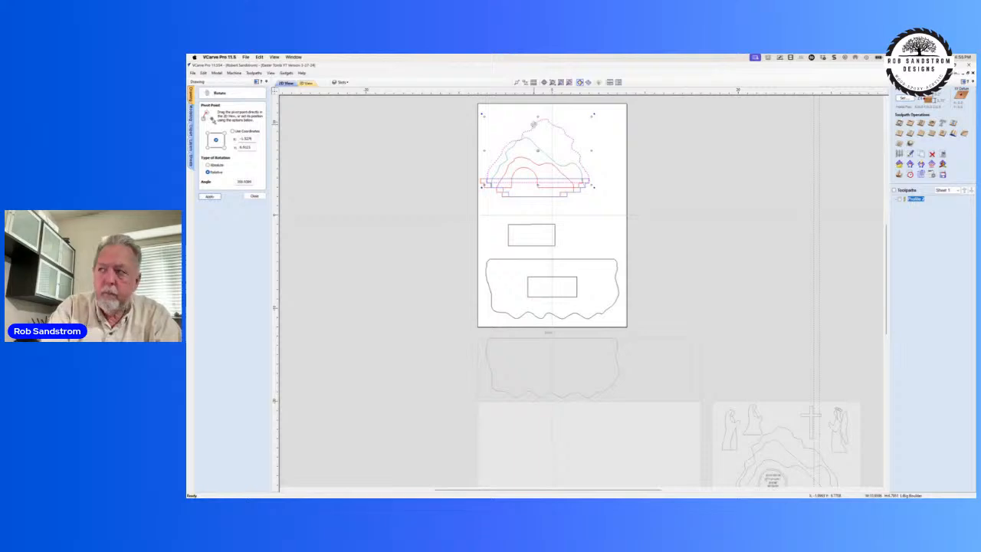
pyautogui.hotkey('ctrl', 'shift', 'c')
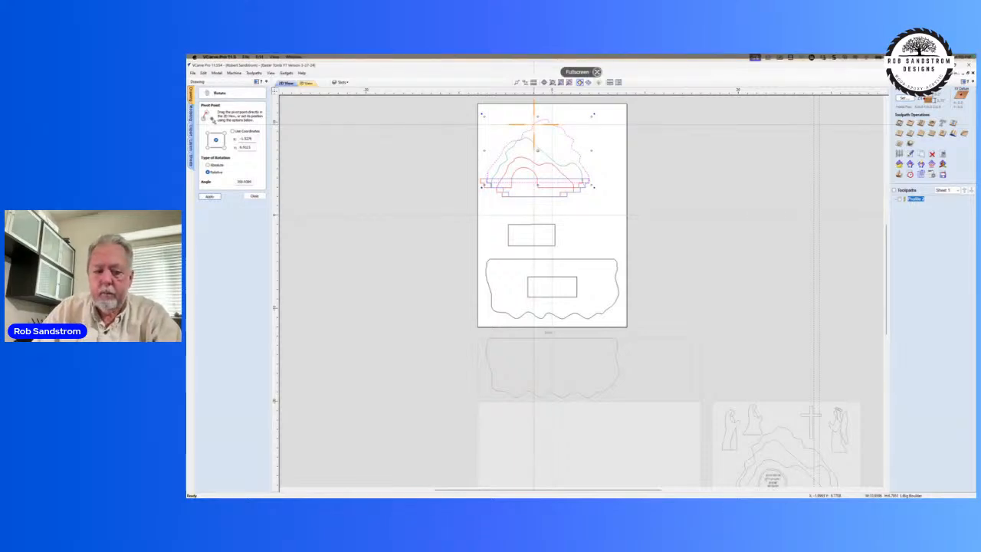
pyautogui.press('Escape')
pyautogui.click(436, 157)
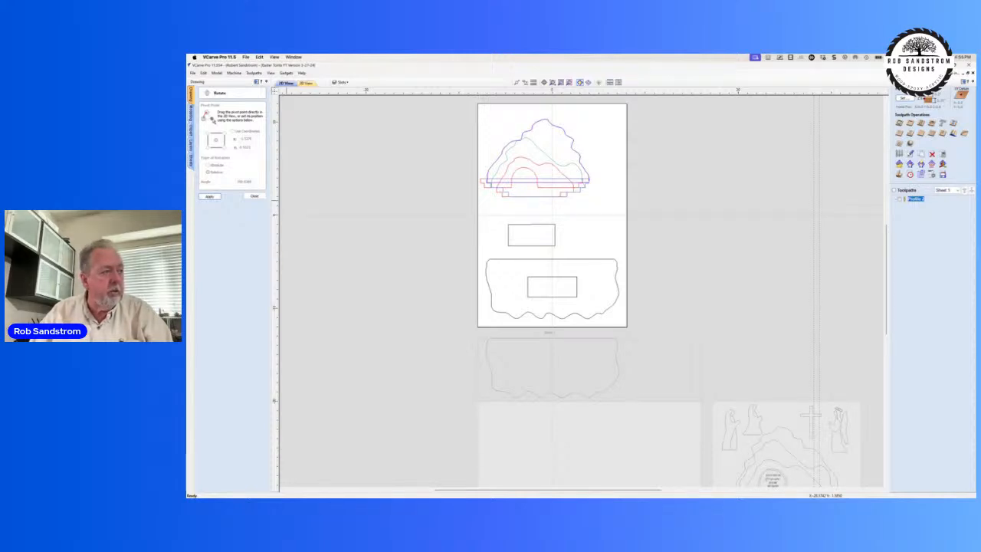
pyautogui.click(568, 138)
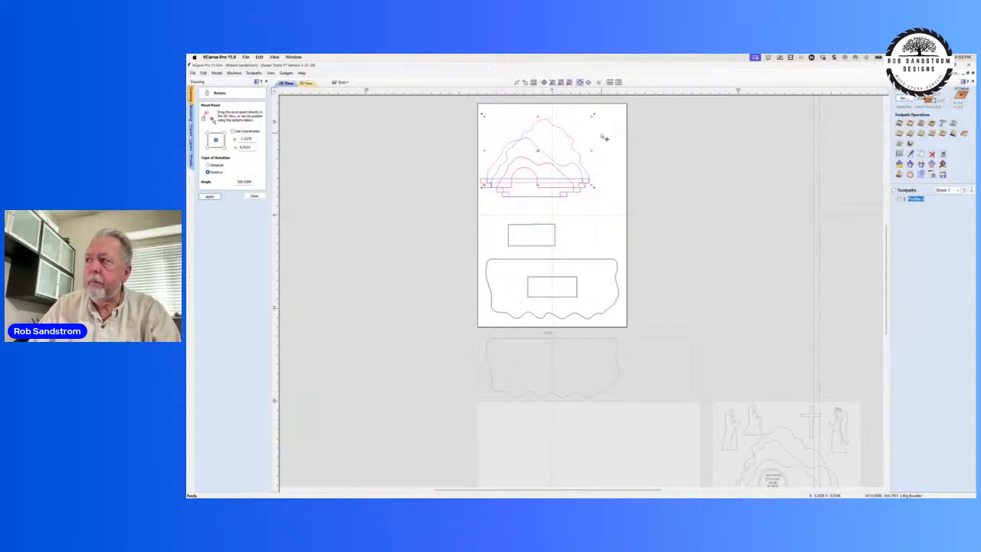
pyautogui.click(603, 136)
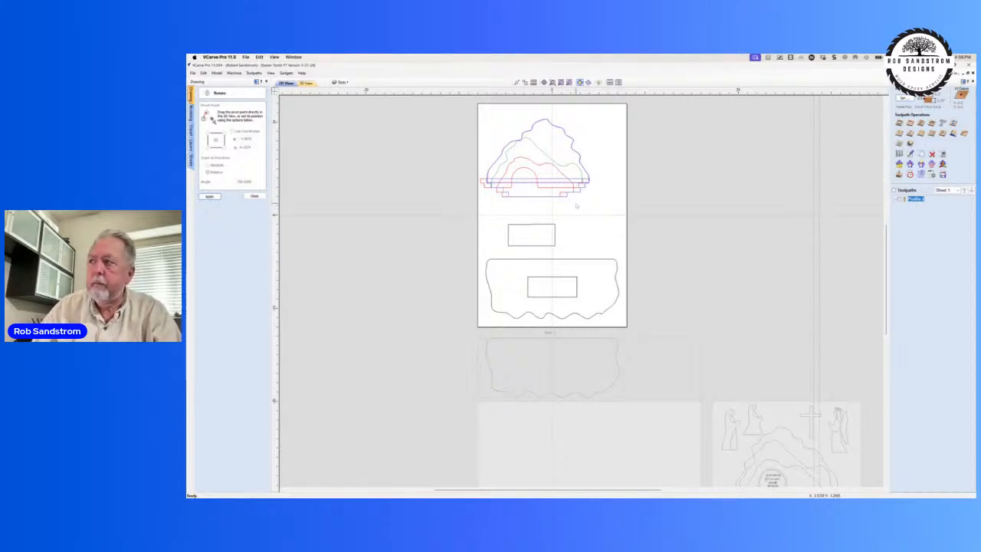
# Step: Centre all the layered hill vectors together in the job, and move them straight up above the small upper rectangle
pyautogui.moveTo(470, 109); pyautogui.dragTo(617, 207)
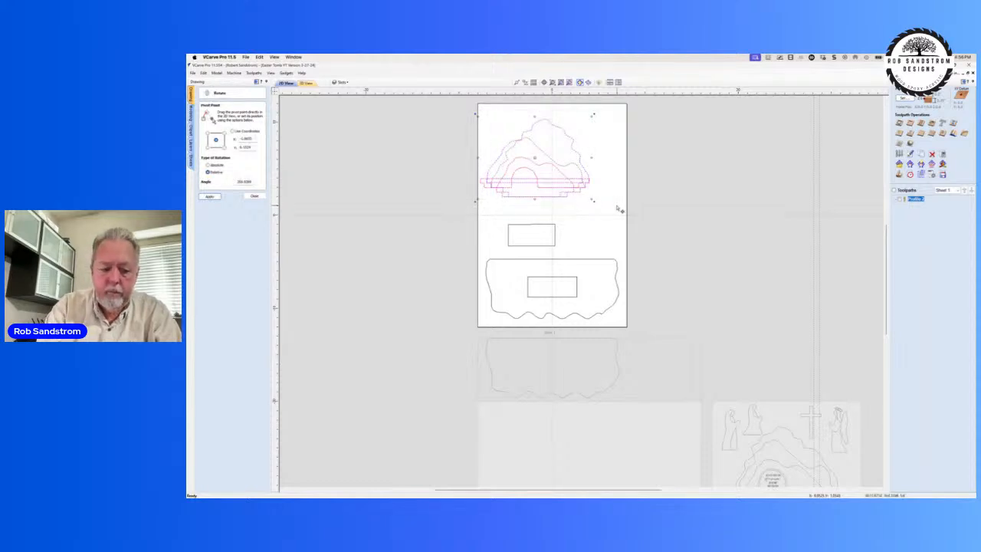
pyautogui.press('F9')
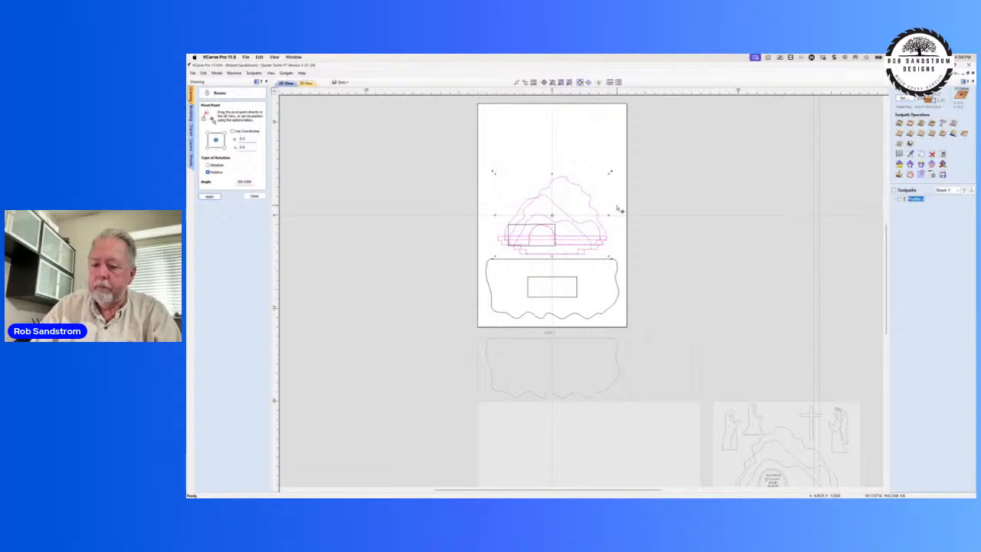
pyautogui.moveTo(552, 213); pyautogui.dragTo(501, 160)
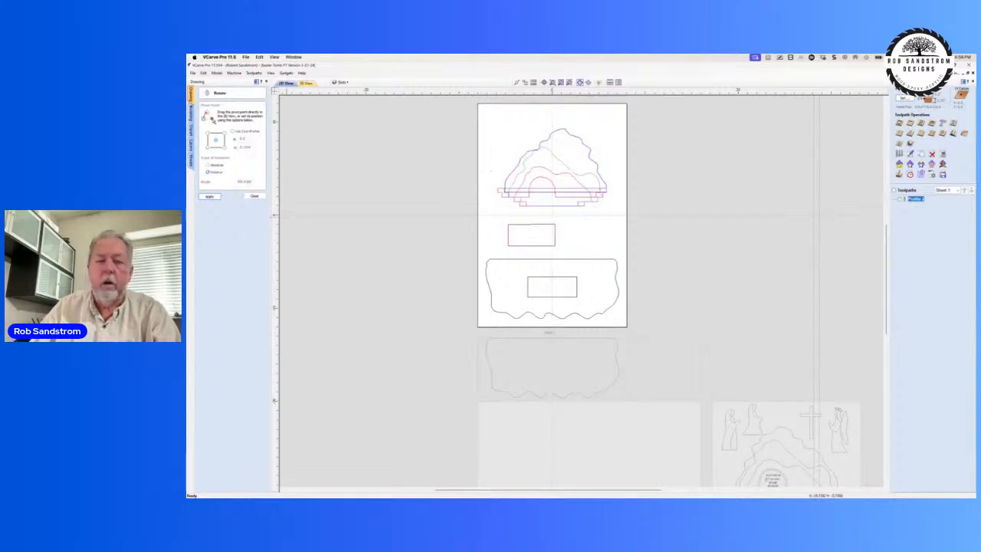
pyautogui.click(492, 170)
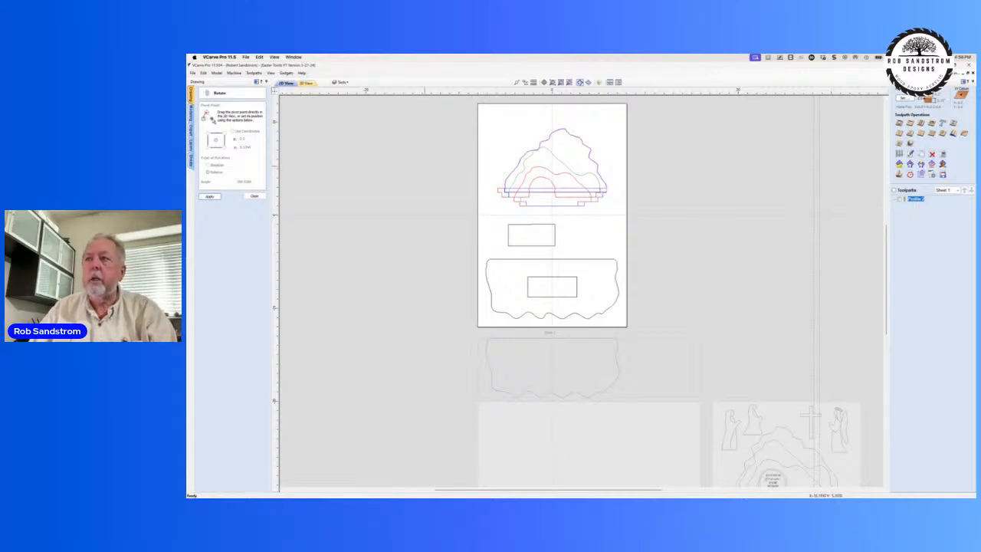
pyautogui.click(254, 196)
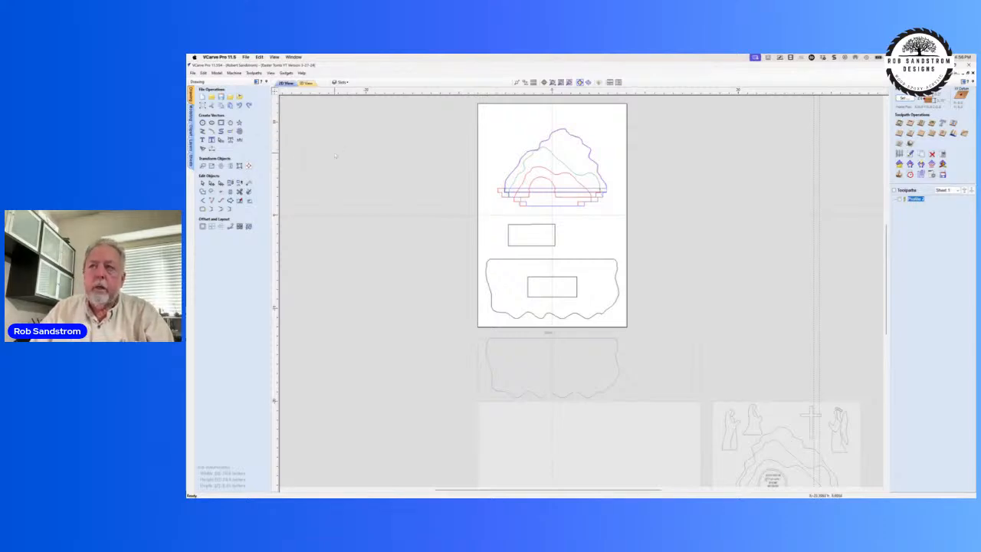
# Step: Draw a circle 1.5 inches in diameter in the upper-left area of the job, beside the hill's peak
pyautogui.click(203, 123)
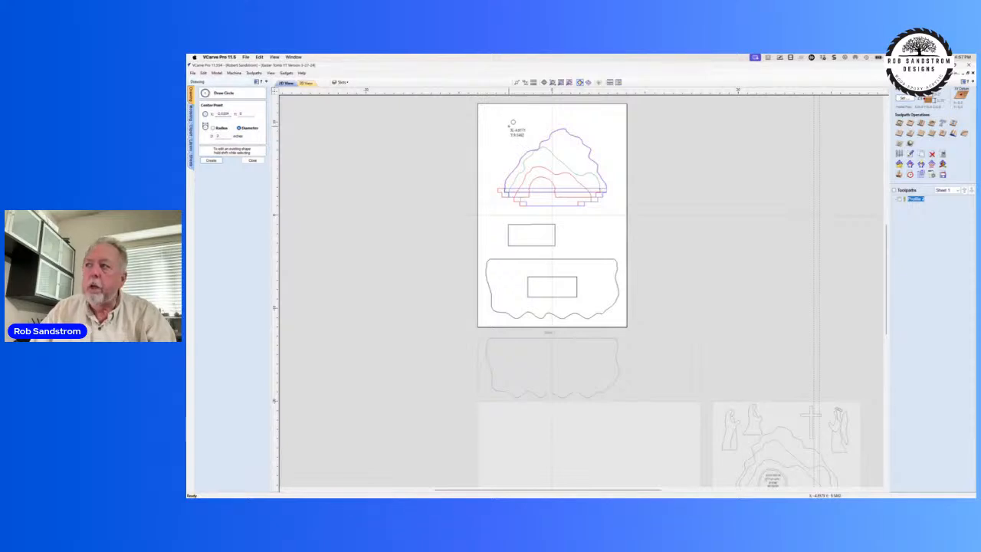
pyautogui.moveTo(509, 127); pyautogui.dragTo(520, 123)
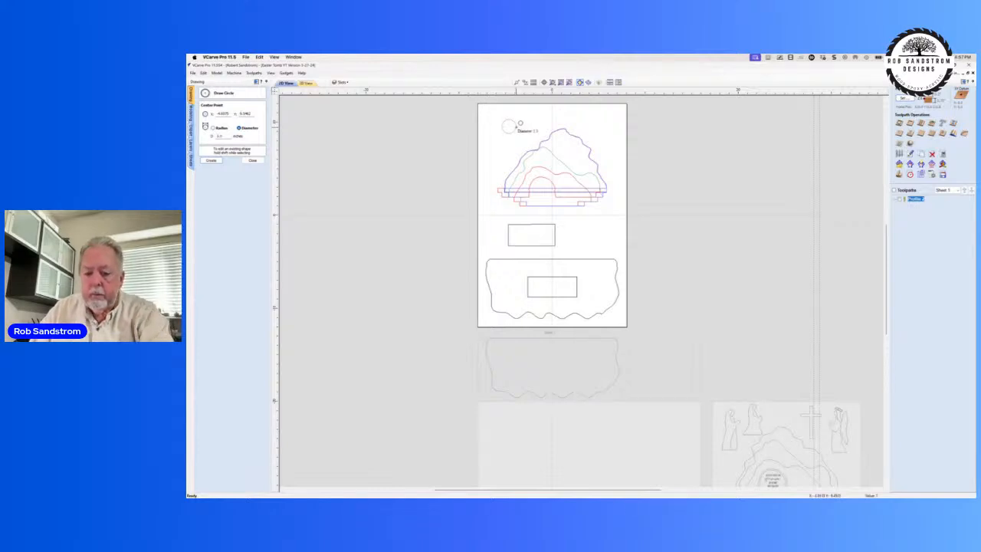
pyautogui.click(520, 123)
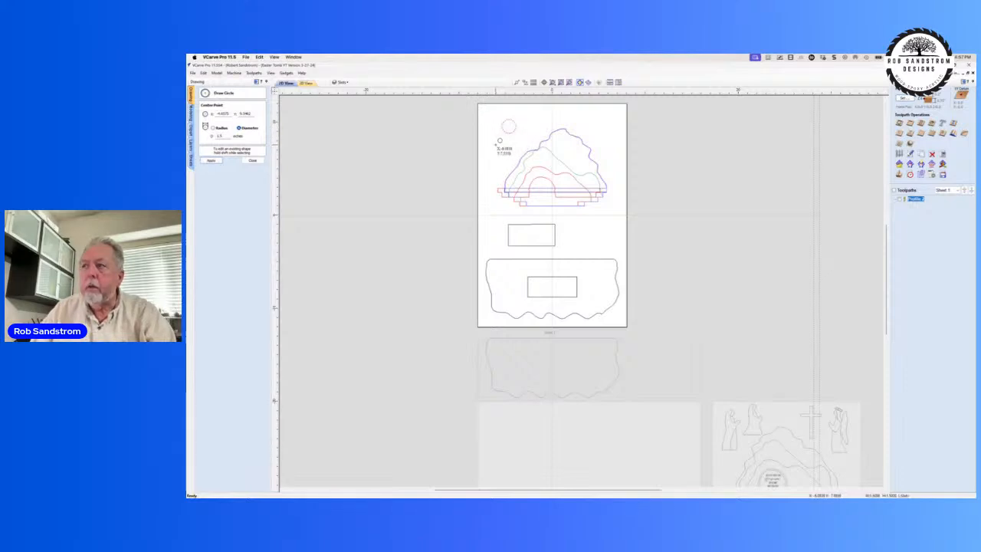
# Step: Draw a circle with a 2-inch radius below and to the left of the small circle
pyautogui.click(498, 142)
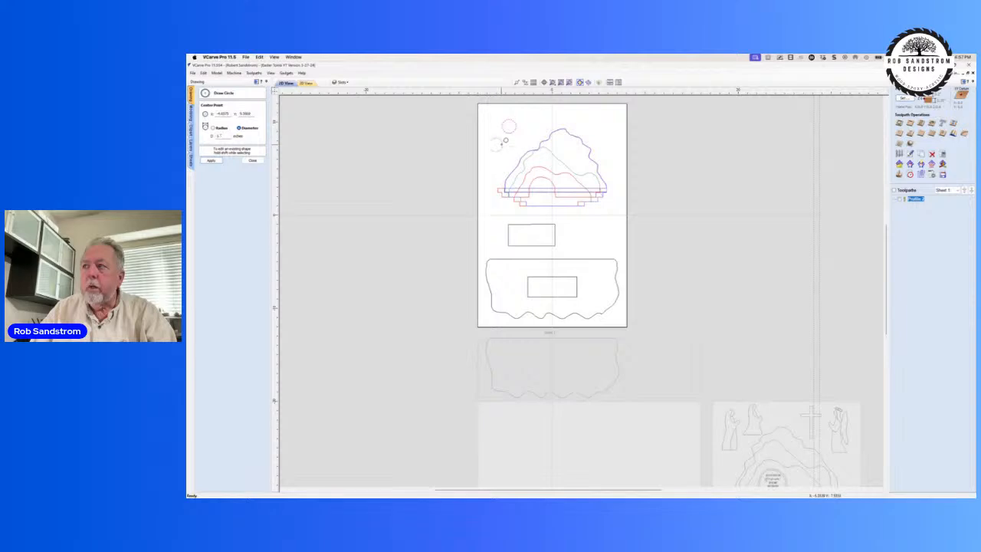
pyautogui.click(506, 140)
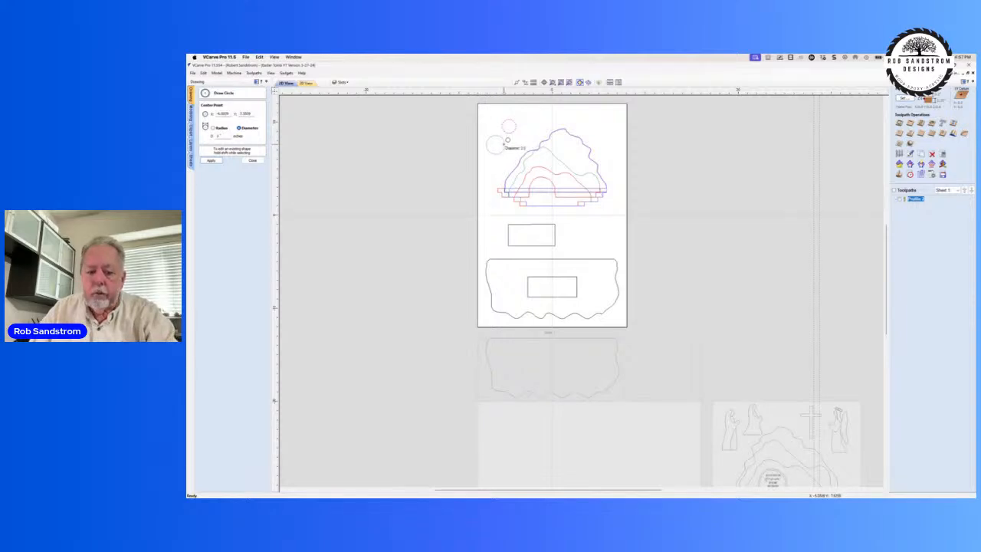
pyautogui.press('r')
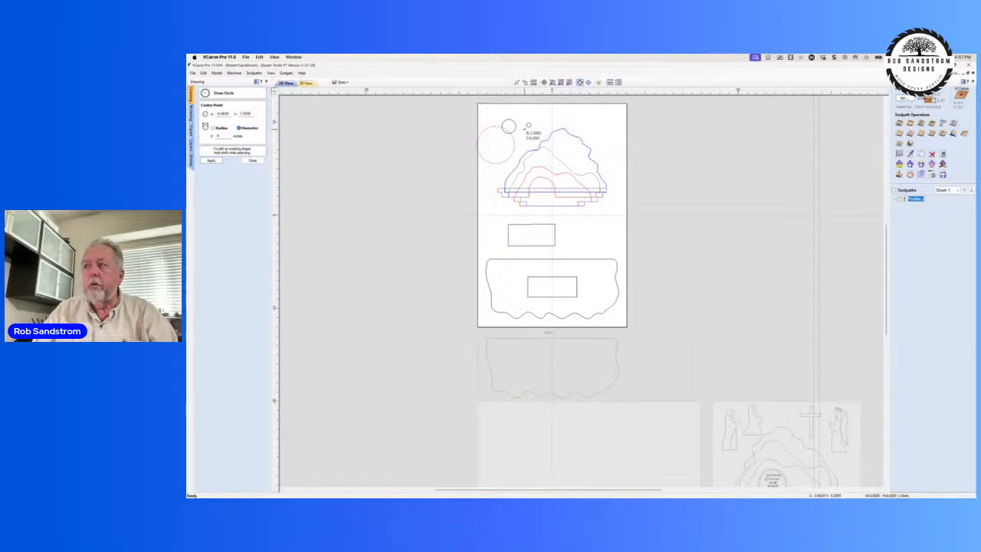
# Step: Draw a 2-inch-diameter circle to the right of the 1.5-inch circle, and another circle above the hill's peak
pyautogui.click(526, 125)
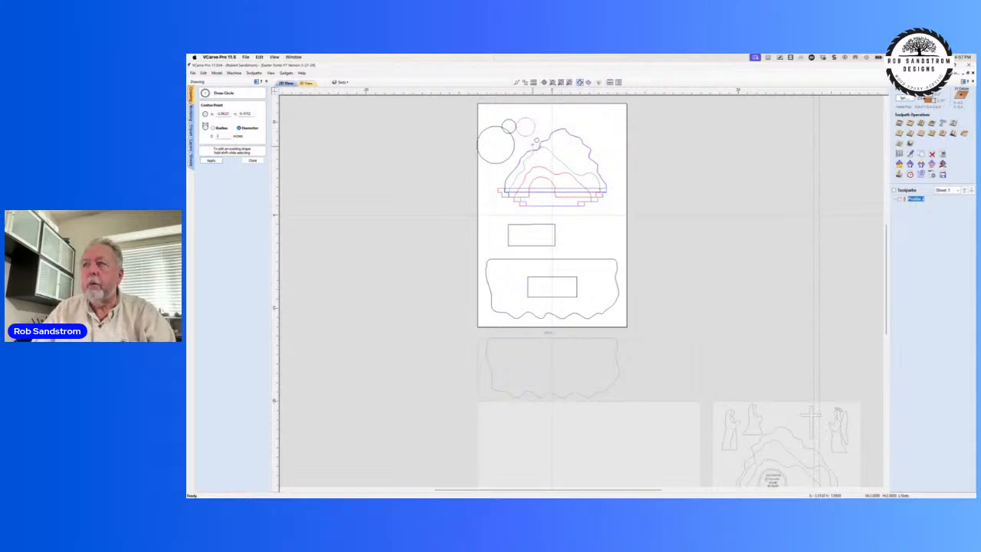
pyautogui.click(574, 118)
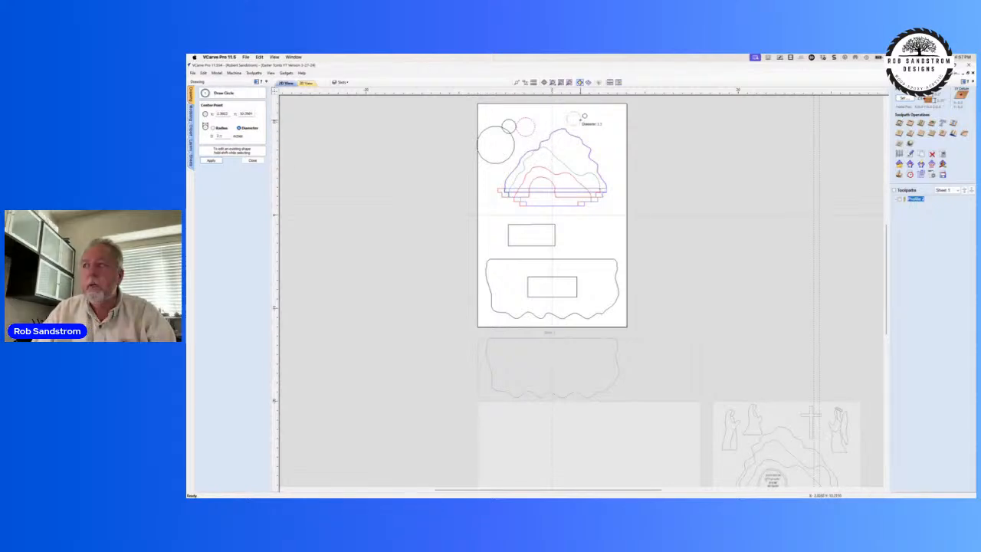